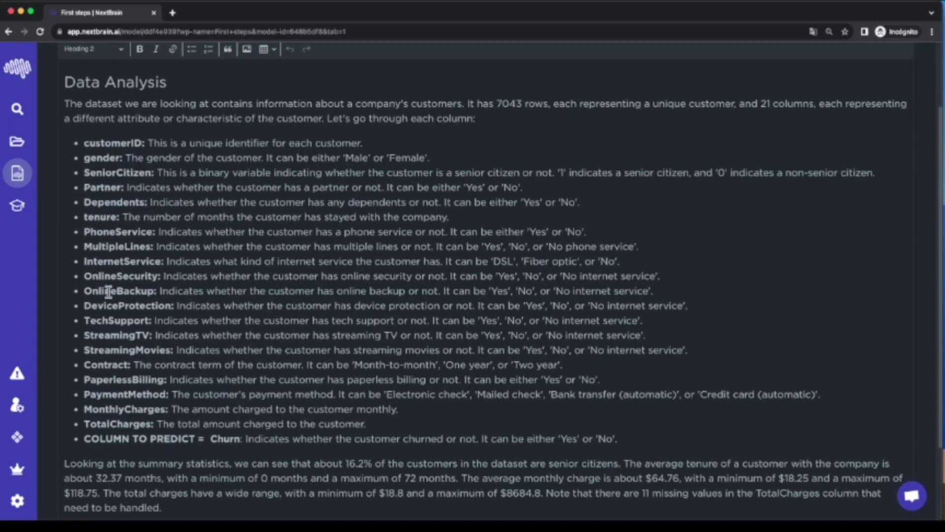
- Read the dataset's column descriptions and summary statistics in the problem description
{"action": "scroll", "coordinate": [98, 303], "scroll_direction": "down", "scroll_amount": 1}
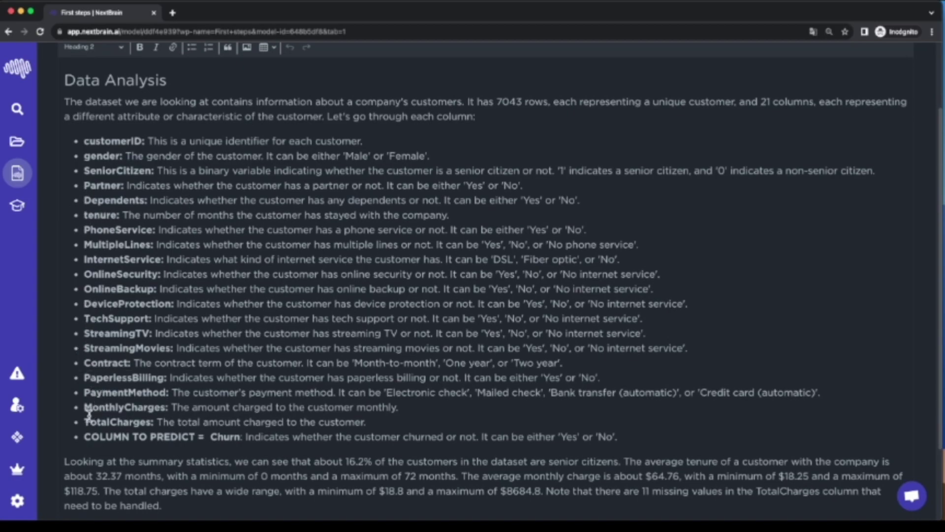
{"action": "scroll", "coordinate": [88, 413], "scroll_direction": "up", "scroll_amount": 1}
{"action": "scroll", "coordinate": [177, 419], "scroll_direction": "down", "scroll_amount": 2}
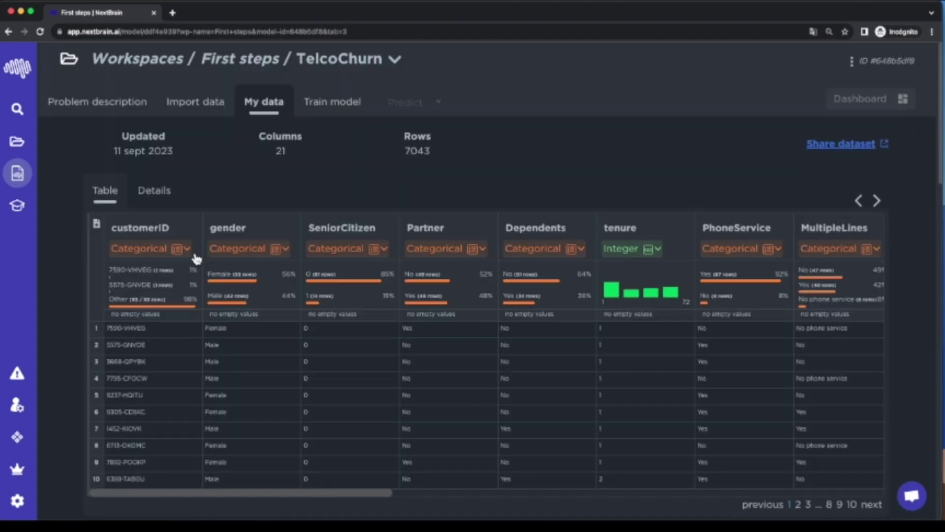
- Browse the TelcoChurn data table across all columns, from customerID to Churn and back
{"action": "scroll", "coordinate": [197, 259], "scroll_direction": "down", "scroll_amount": 1}
{"action": "scroll", "coordinate": [190, 210], "scroll_direction": "up", "scroll_amount": 1}
{"action": "scroll", "coordinate": [175, 247], "scroll_direction": "down", "scroll_amount": 1}
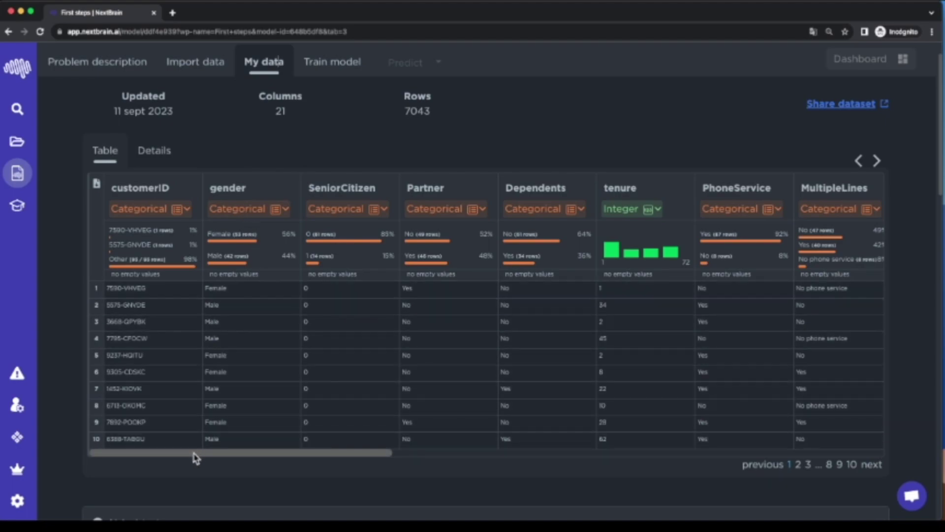
{"action": "left_click_drag", "start_coordinate": [202, 458], "coordinate": [689, 451]}
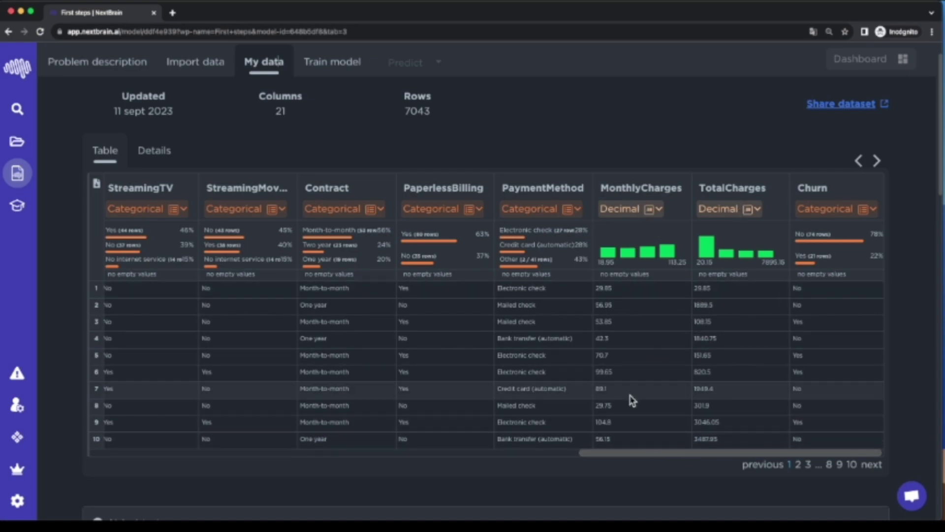
{"action": "left_click_drag", "start_coordinate": [629, 453], "coordinate": [166, 454]}
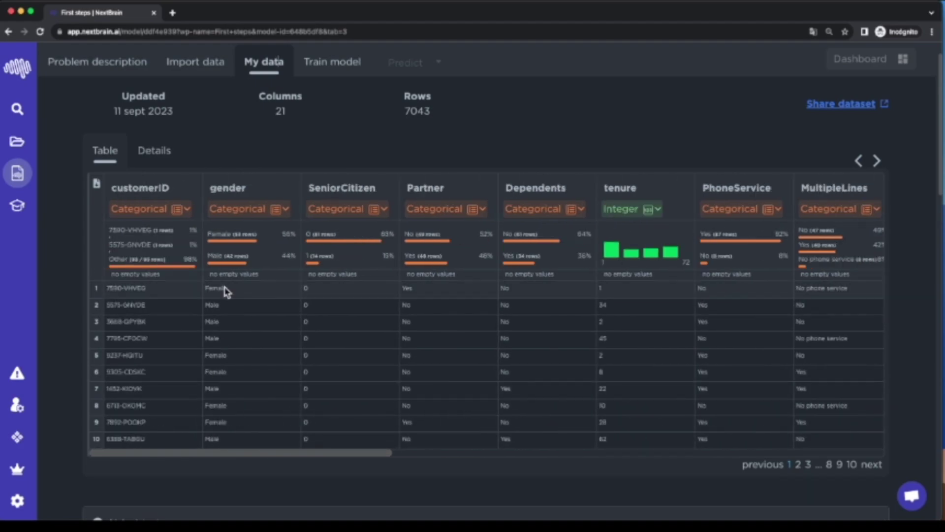
- Examine the dataset's correlation matrix, including the correlation between tenure and TotalCharges
{"action": "scroll", "coordinate": [249, 233], "scroll_direction": "down", "scroll_amount": 5}
{"action": "scroll", "coordinate": [251, 236], "scroll_direction": "down", "scroll_amount": 5}
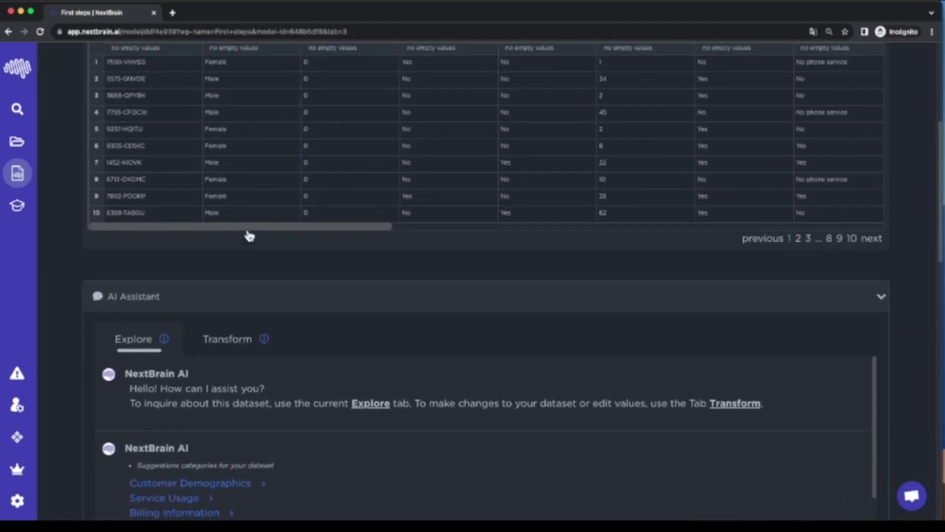
{"action": "scroll", "coordinate": [251, 235], "scroll_direction": "down", "scroll_amount": 3}
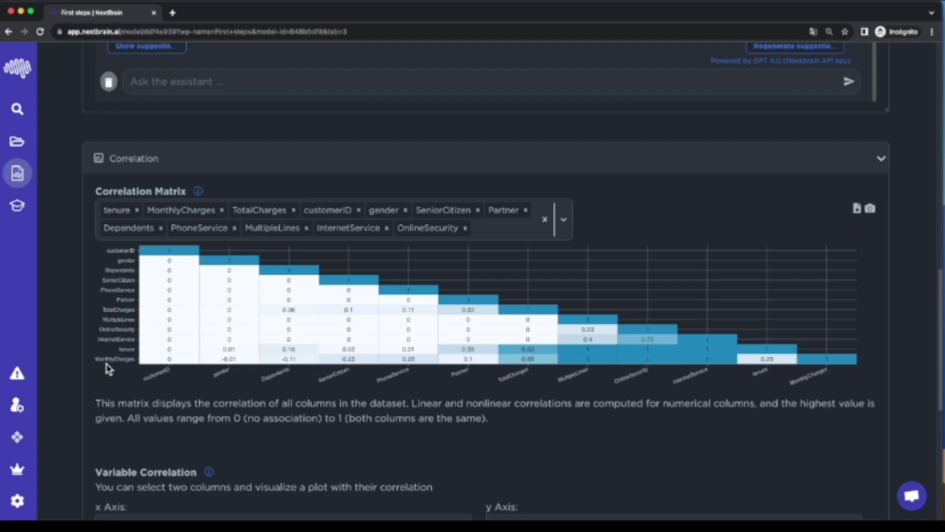
{"action": "mouse_move", "coordinate": [293, 363]}
{"action": "mouse_move", "coordinate": [536, 354]}
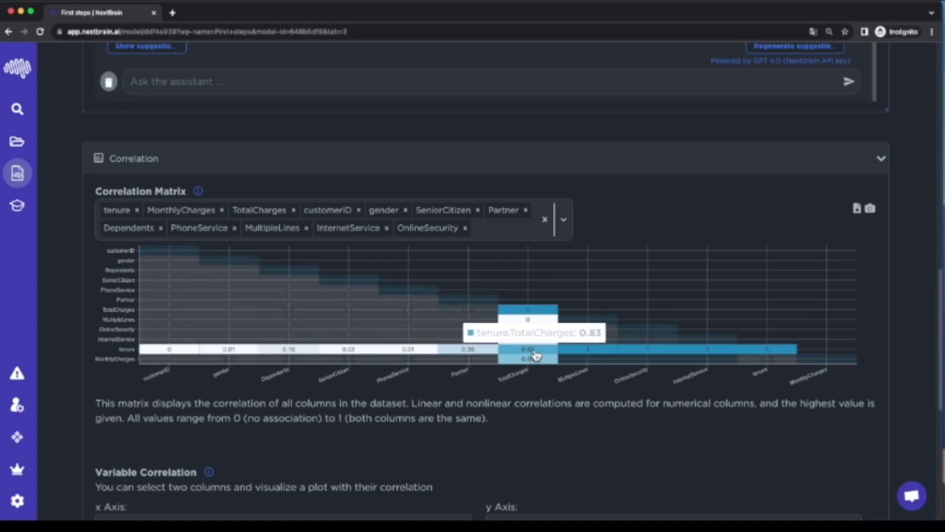
- Read the AI assistant's answer about the customer churn rate and highlight the percentage
{"action": "scroll", "coordinate": [306, 348], "scroll_direction": "up", "scroll_amount": 10}
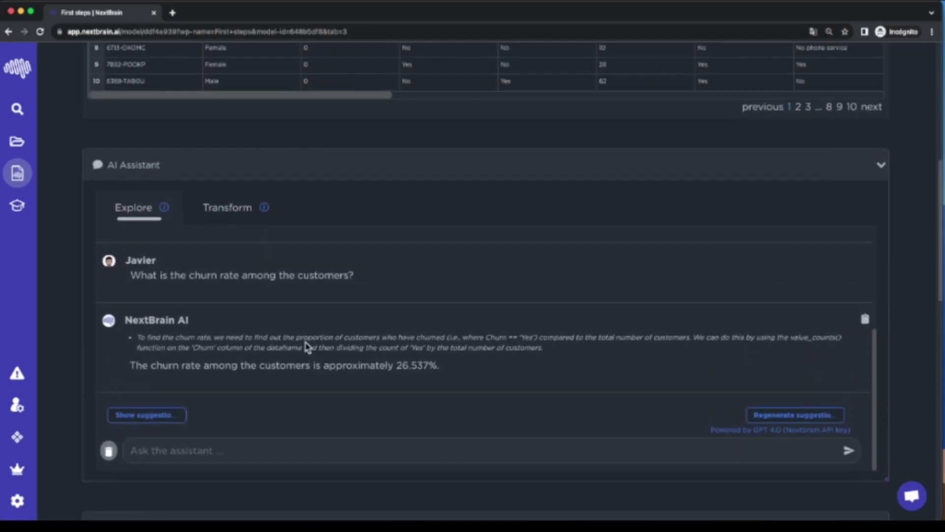
{"action": "scroll", "coordinate": [252, 145], "scroll_direction": "up", "scroll_amount": 1}
{"action": "scroll", "coordinate": [221, 187], "scroll_direction": "down", "scroll_amount": 2}
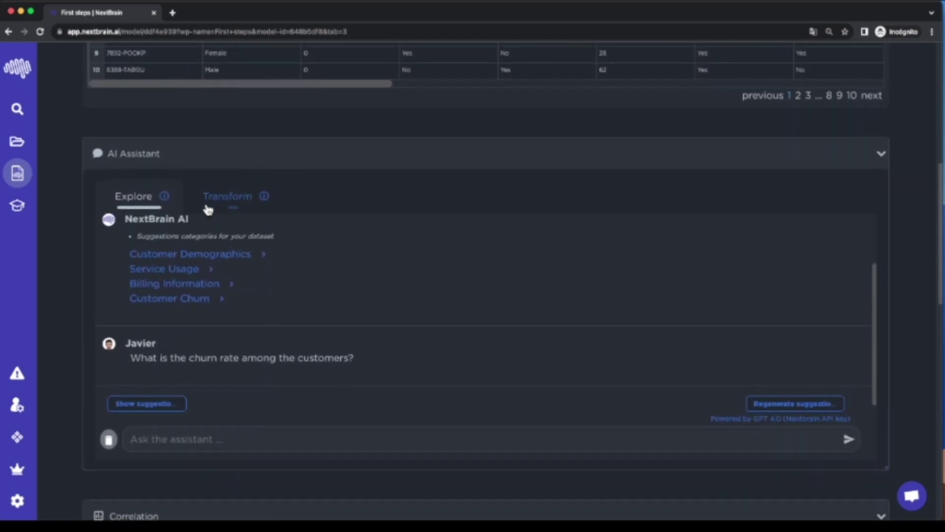
{"action": "scroll", "coordinate": [163, 226], "scroll_direction": "up", "scroll_amount": 2}
{"action": "scroll", "coordinate": [164, 228], "scroll_direction": "down", "scroll_amount": 3}
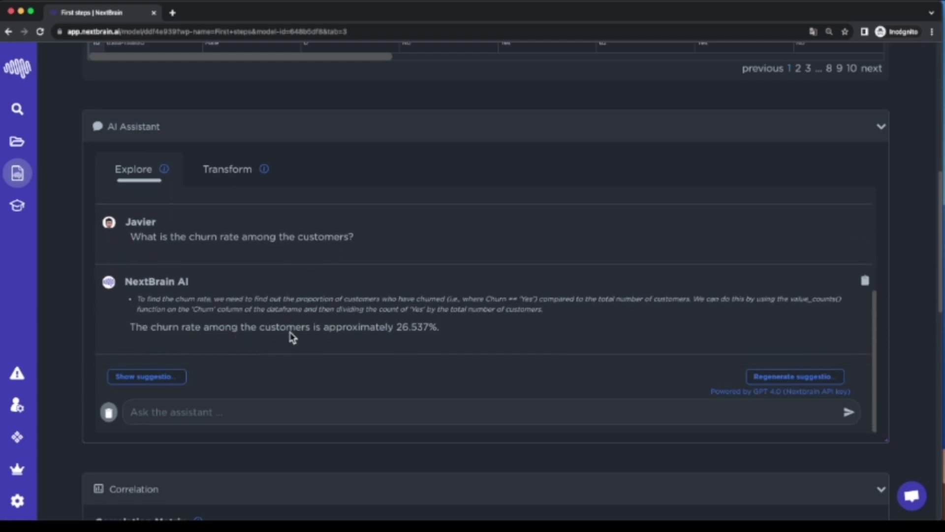
{"action": "left_click_drag", "start_coordinate": [396, 328], "coordinate": [422, 330]}
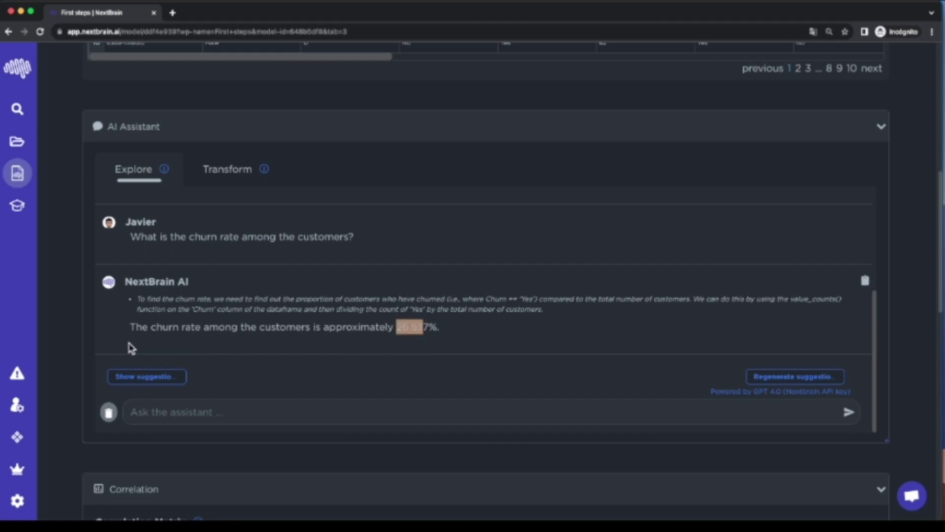
{"action": "scroll", "coordinate": [203, 330], "scroll_direction": "up", "scroll_amount": 1}
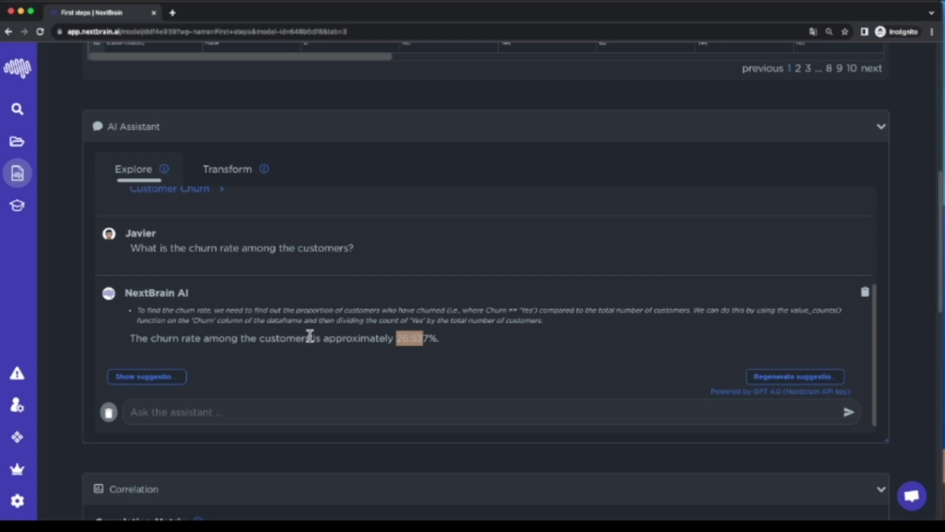
{"action": "scroll", "coordinate": [327, 306], "scroll_direction": "up", "scroll_amount": 1}
{"action": "scroll", "coordinate": [330, 310], "scroll_direction": "down", "scroll_amount": 2}
{"action": "scroll", "coordinate": [377, 338], "scroll_direction": "up", "scroll_amount": 1}
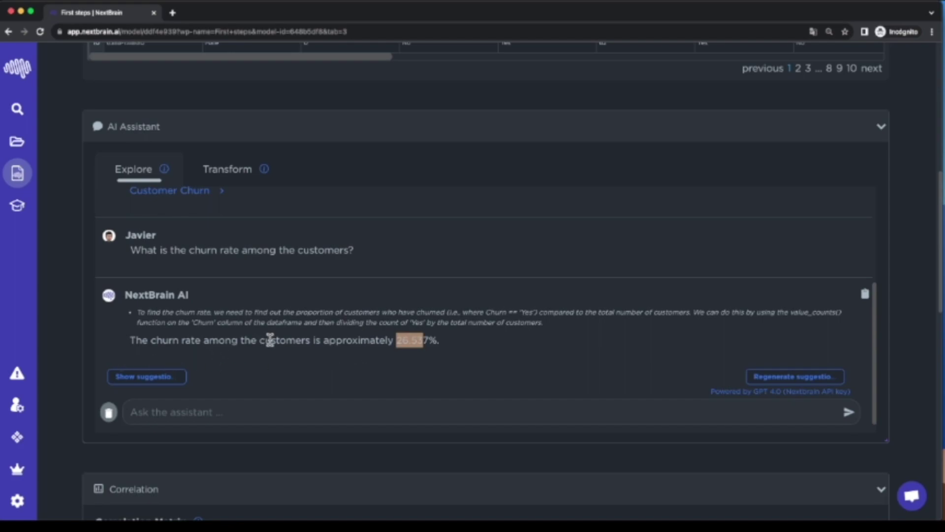
{"action": "scroll", "coordinate": [277, 357], "scroll_direction": "up", "scroll_amount": 1}
- Open the model training settings and choose Churn as the column to predict
{"action": "scroll", "coordinate": [278, 357], "scroll_direction": "up", "scroll_amount": 10}
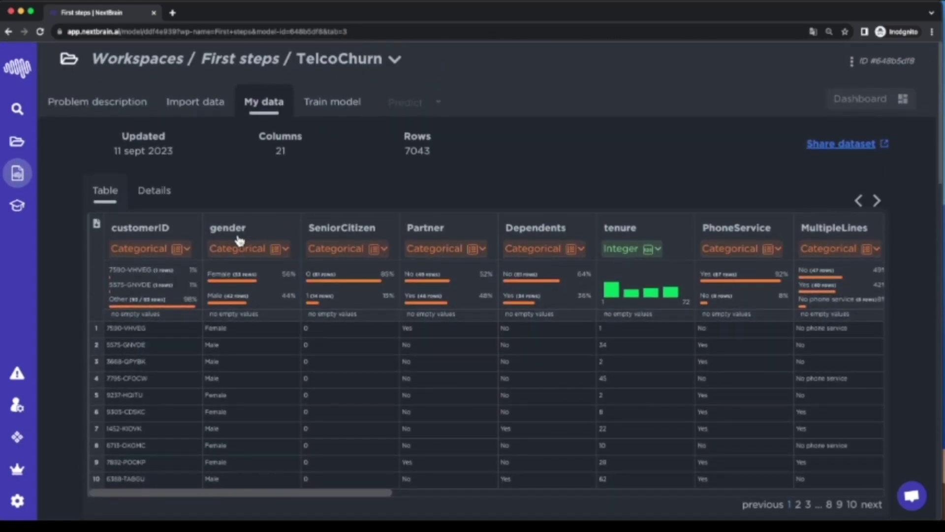
{"action": "left_click", "coordinate": [329, 105]}
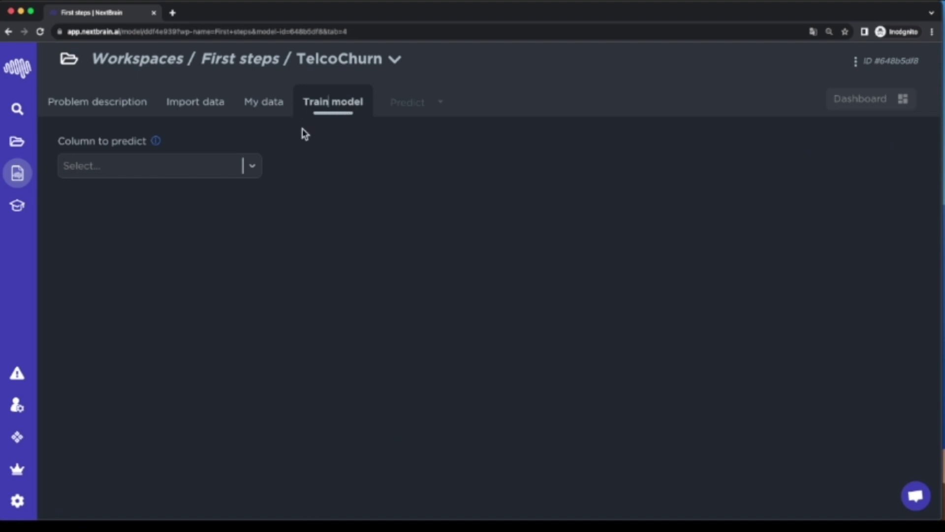
{"action": "left_click", "coordinate": [238, 166]}
{"action": "scroll", "coordinate": [187, 236], "scroll_direction": "down", "scroll_amount": 4}
{"action": "scroll", "coordinate": [183, 241], "scroll_direction": "down", "scroll_amount": 3}
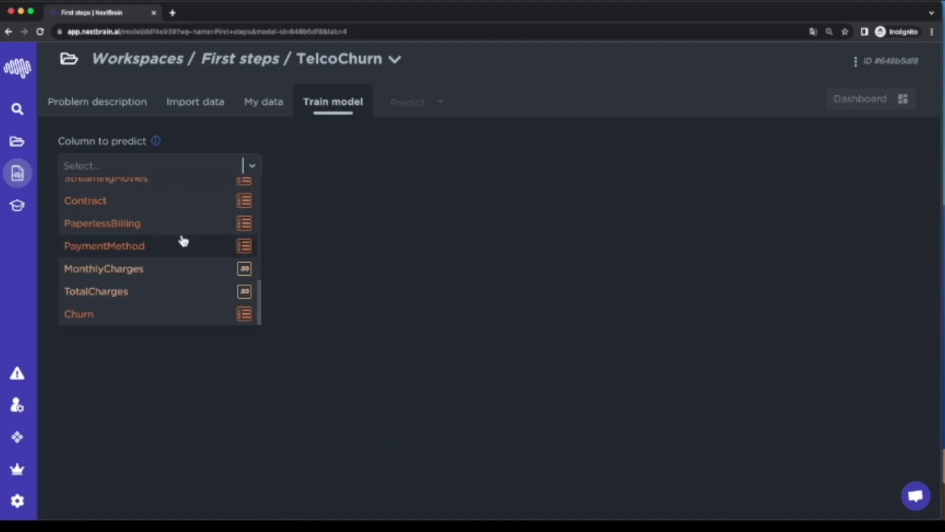
{"action": "left_click", "coordinate": [146, 321]}
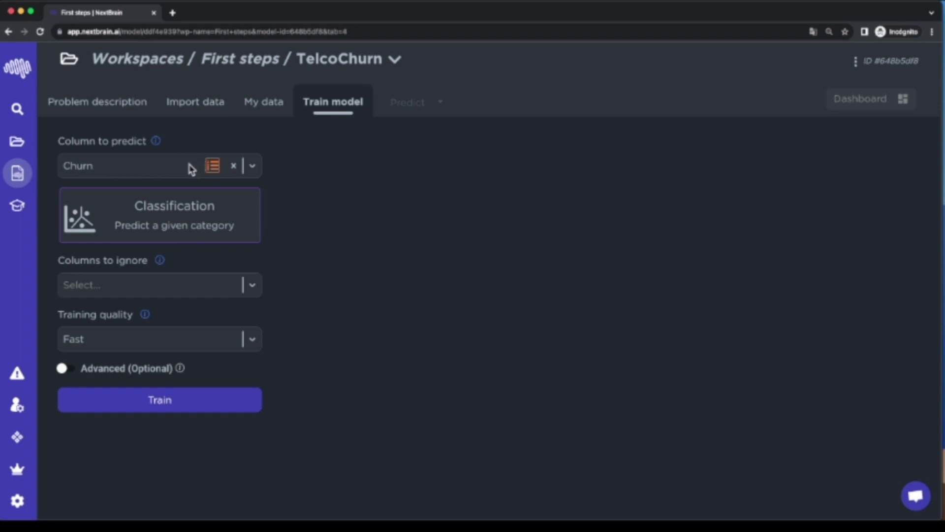
- Add customerID to the columns to ignore and train the classification model
{"action": "left_click", "coordinate": [83, 291]}
{"action": "left_click", "coordinate": [68, 310]}
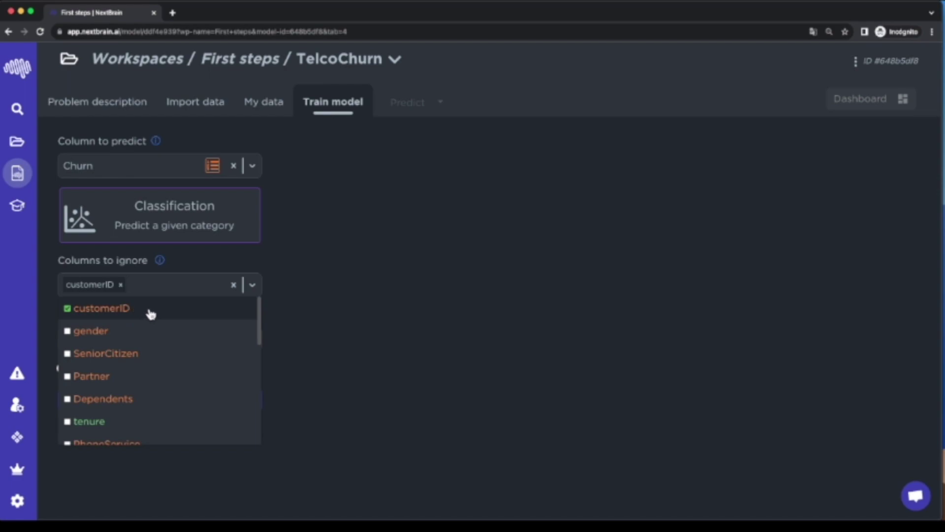
{"action": "left_click", "coordinate": [329, 239]}
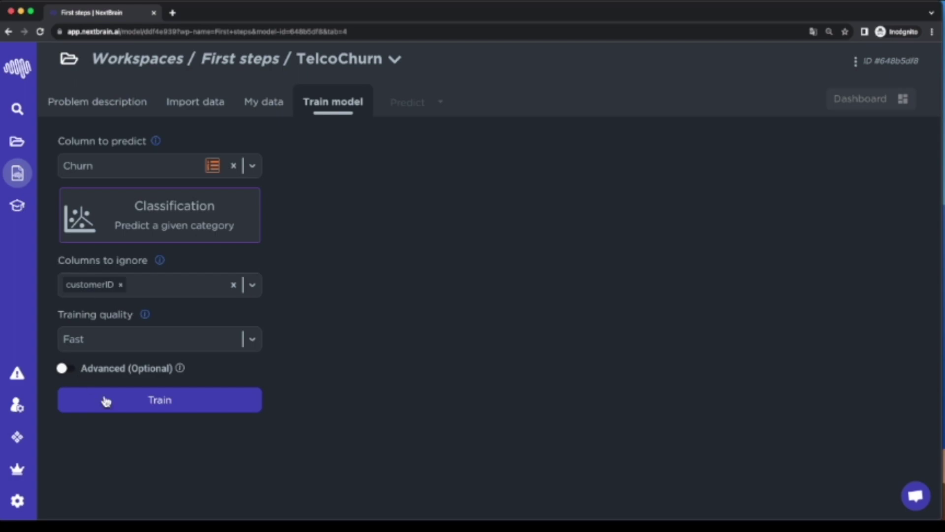
{"action": "left_click", "coordinate": [150, 412]}
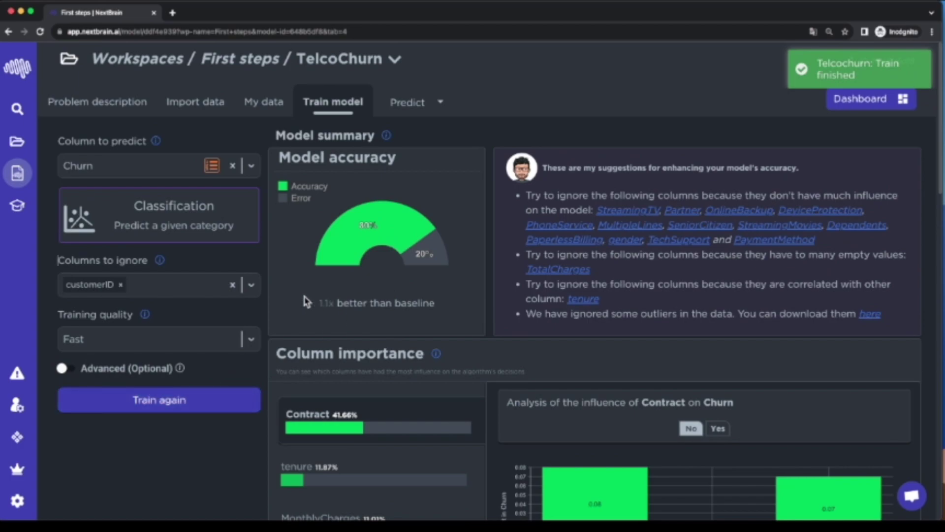
- Check the trained model's accuracy on the testing dataset and the suggestions for enhancing it
{"action": "mouse_move", "coordinate": [332, 253]}
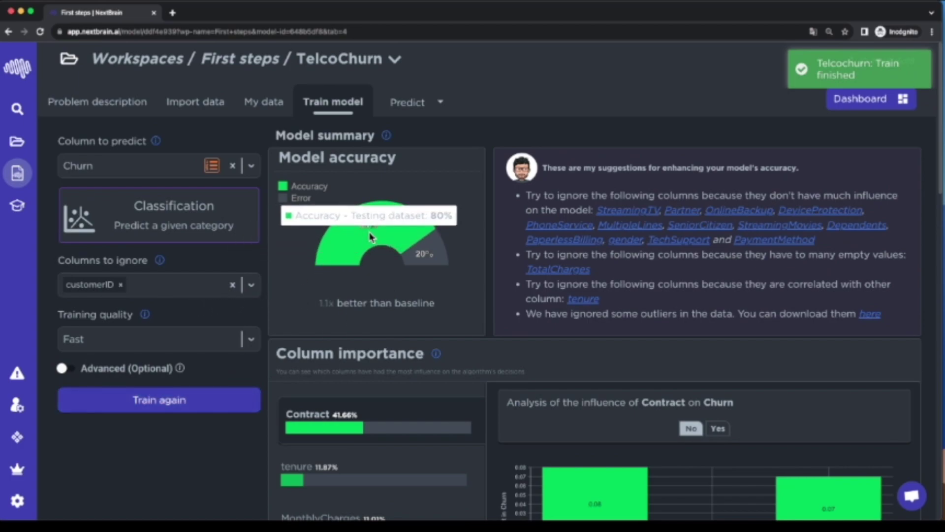
{"action": "mouse_move", "coordinate": [362, 231]}
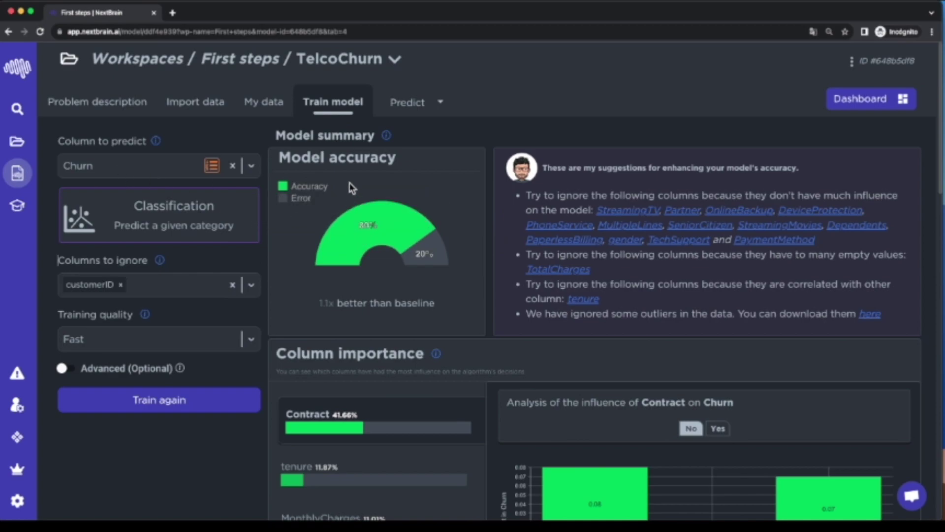
{"action": "scroll", "coordinate": [372, 209], "scroll_direction": "down", "scroll_amount": 1}
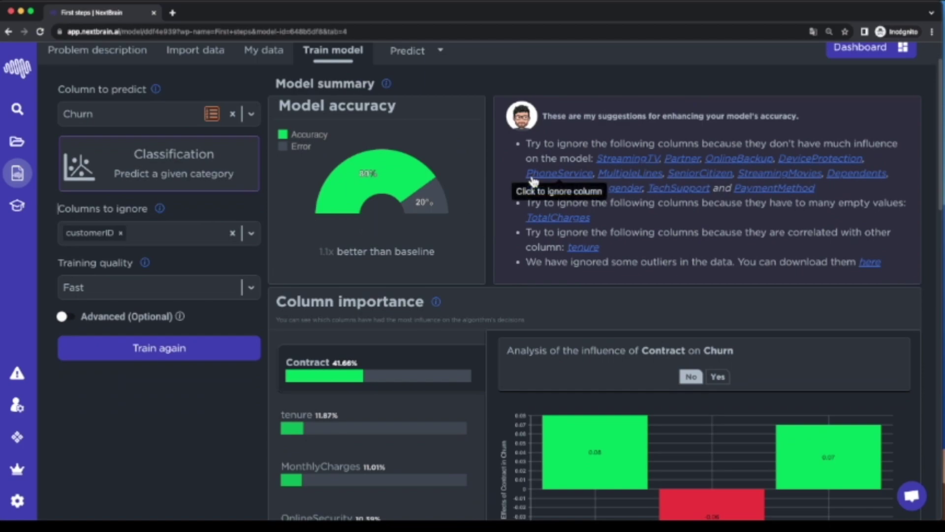
{"action": "scroll", "coordinate": [527, 183], "scroll_direction": "up", "scroll_amount": 1}
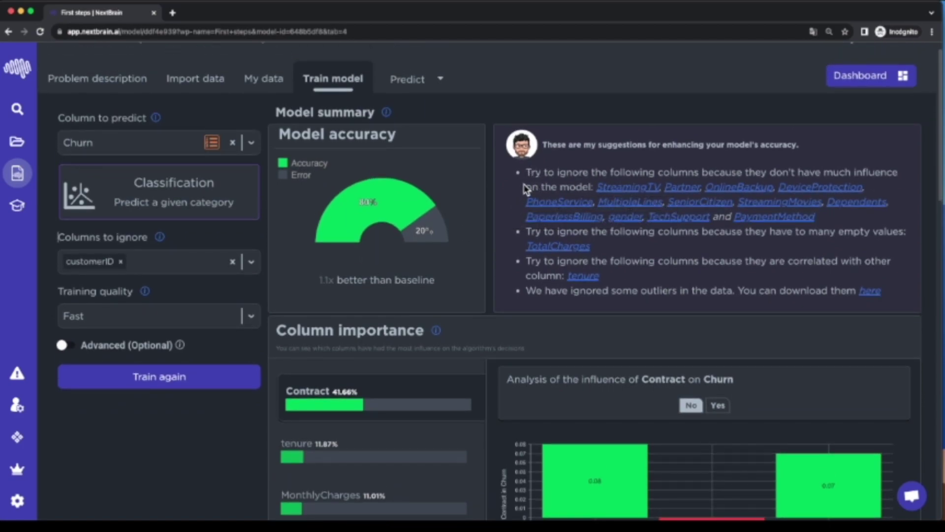
- Add the suggested StreamingTV and TotalCharges columns to the columns to ignore
{"action": "left_click", "coordinate": [626, 189]}
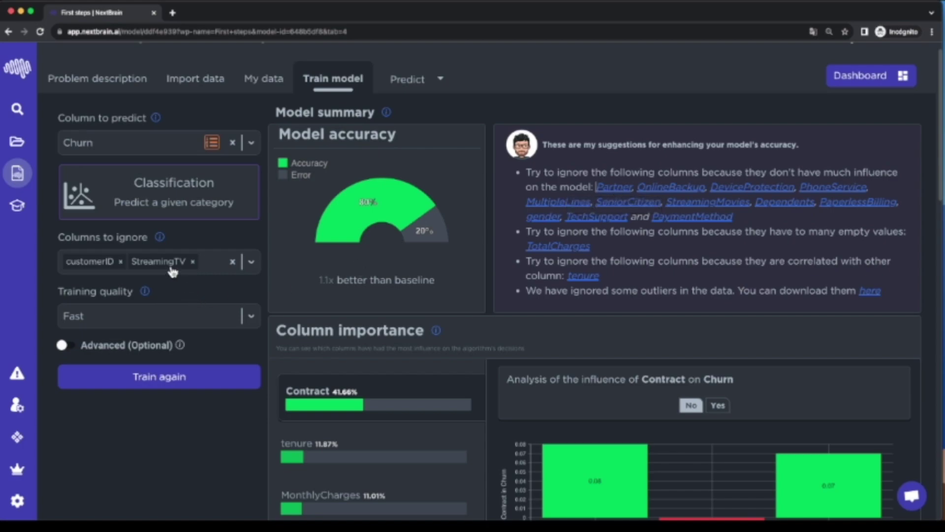
{"action": "scroll", "coordinate": [634, 261], "scroll_direction": "down", "scroll_amount": 1}
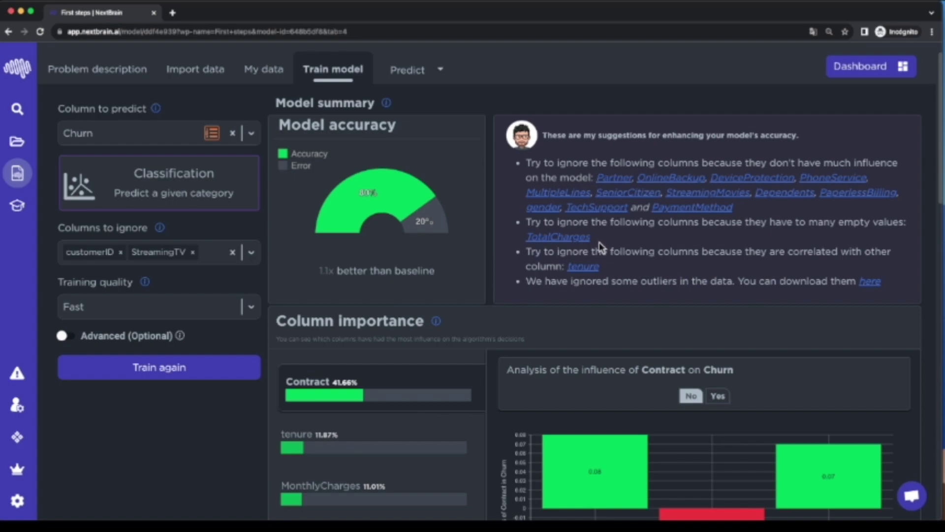
{"action": "left_click", "coordinate": [565, 242]}
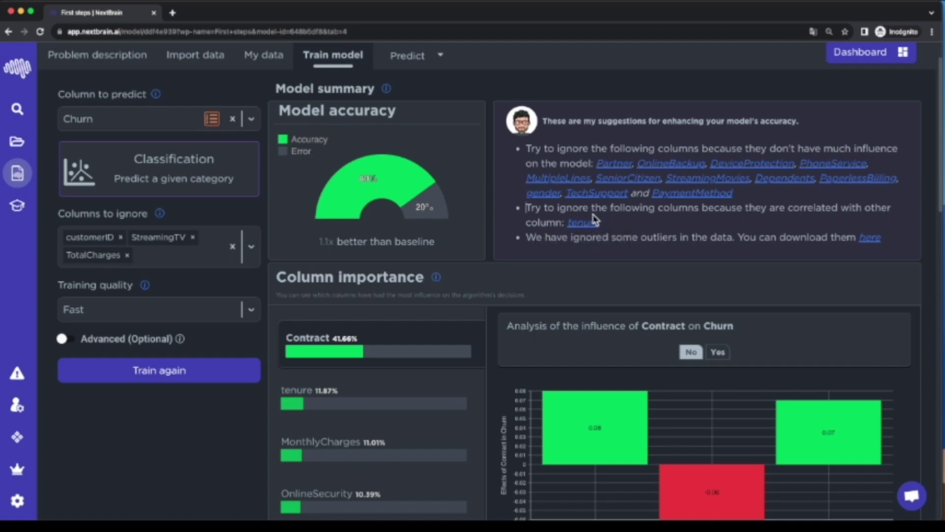
- Review the column importance ranking, from Contract down to PaymentMethod
{"action": "scroll", "coordinate": [182, 371], "scroll_direction": "down", "scroll_amount": 1}
{"action": "scroll", "coordinate": [336, 239], "scroll_direction": "down", "scroll_amount": 1}
{"action": "scroll", "coordinate": [338, 231], "scroll_direction": "up", "scroll_amount": 3}
{"action": "scroll", "coordinate": [351, 187], "scroll_direction": "down", "scroll_amount": 5}
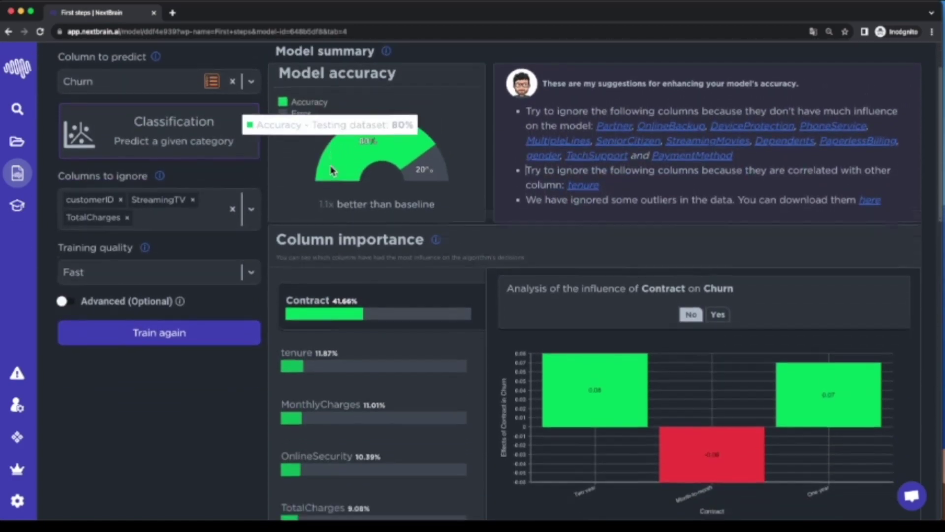
{"action": "scroll", "coordinate": [309, 222], "scroll_direction": "up", "scroll_amount": 2}
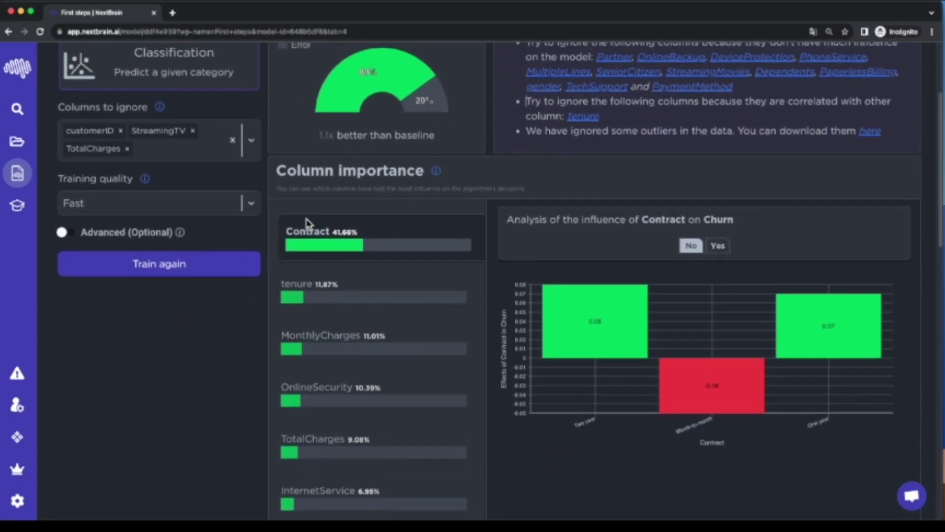
{"action": "scroll", "coordinate": [308, 220], "scroll_direction": "down", "scroll_amount": 1}
{"action": "scroll", "coordinate": [297, 263], "scroll_direction": "down", "scroll_amount": 1}
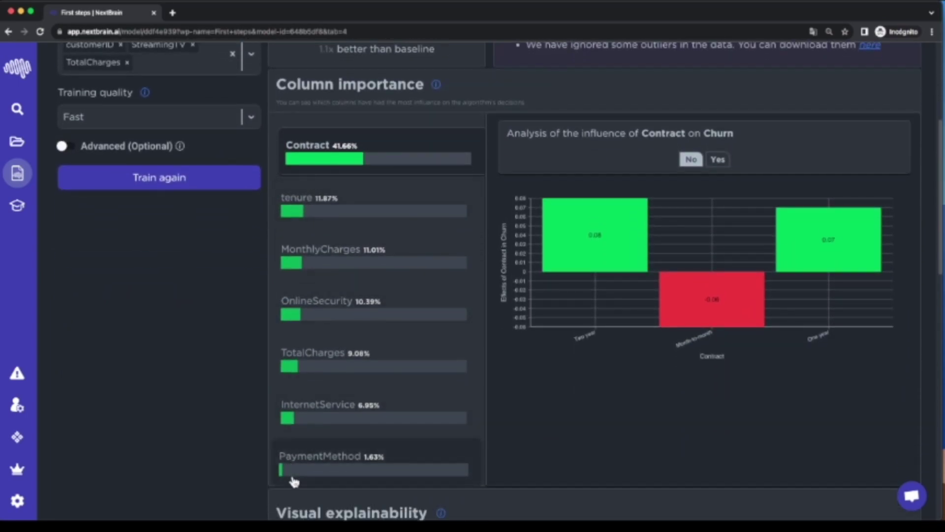
{"action": "scroll", "coordinate": [287, 196], "scroll_direction": "up", "scroll_amount": 1}
{"action": "scroll", "coordinate": [339, 205], "scroll_direction": "down", "scroll_amount": 1}
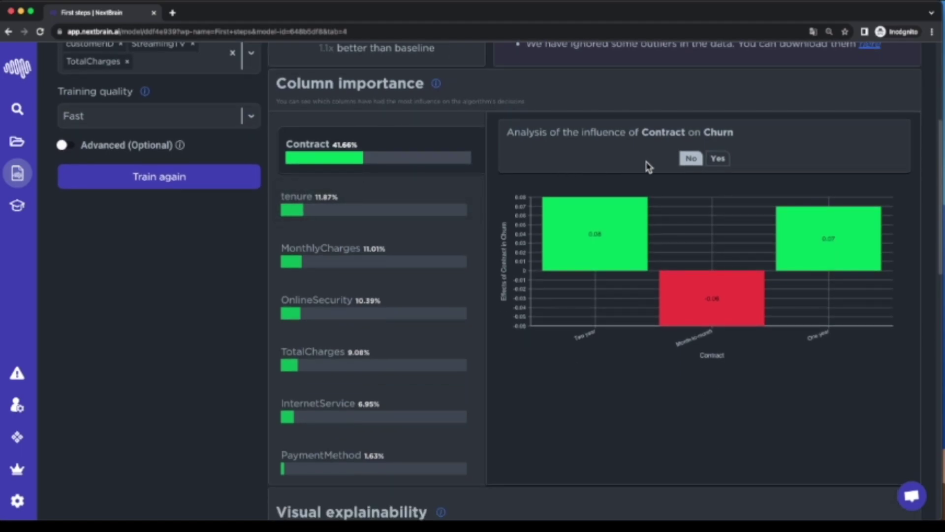
- Compare the influence of each Contract type on Churn for the Yes and No outcomes
{"action": "left_click", "coordinate": [719, 160]}
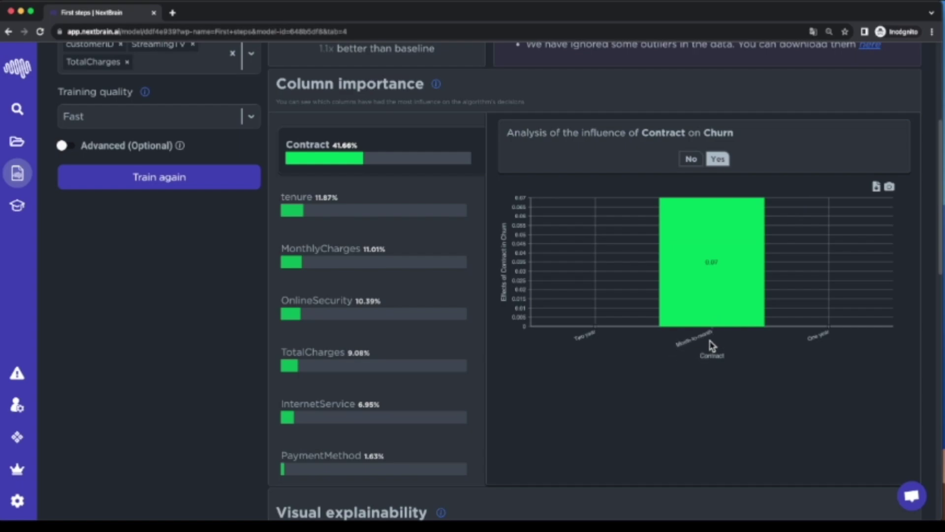
{"action": "left_click", "coordinate": [692, 160]}
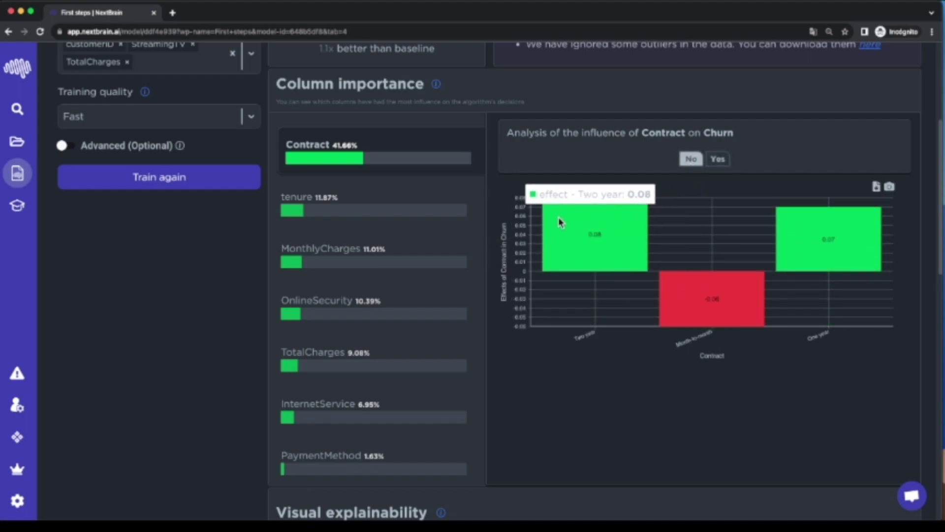
{"action": "mouse_move", "coordinate": [802, 244]}
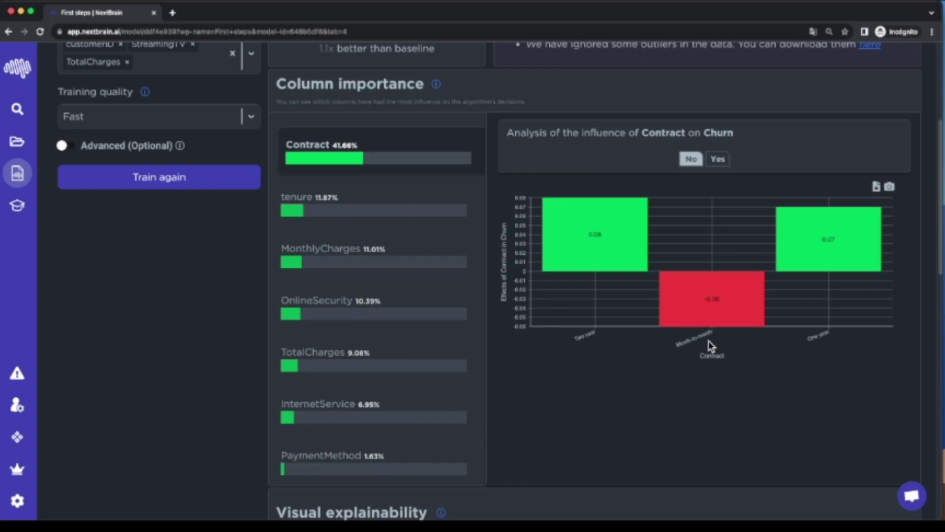
- Compare the influence of tenure on Churn for the Yes and No outcomes
{"action": "left_click", "coordinate": [367, 207]}
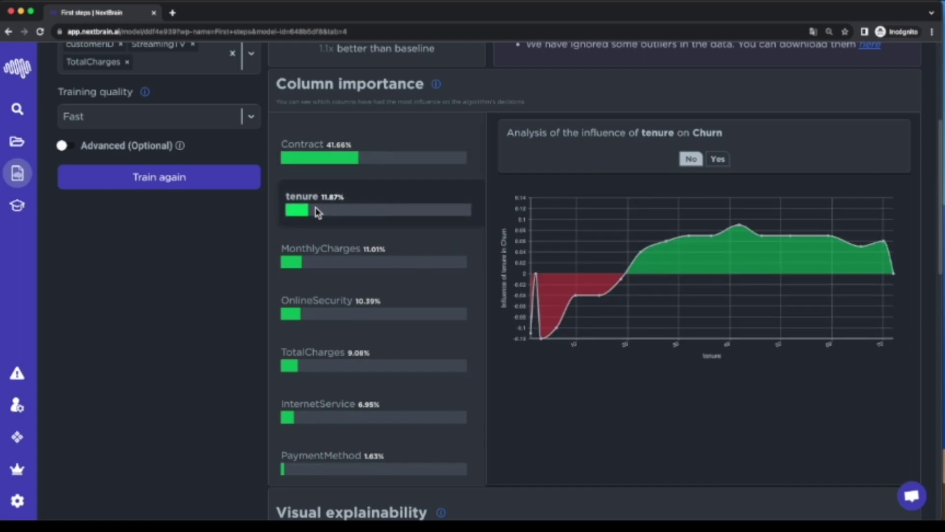
{"action": "left_click", "coordinate": [721, 161]}
{"action": "left_click", "coordinate": [719, 161]}
{"action": "left_click", "coordinate": [721, 161]}
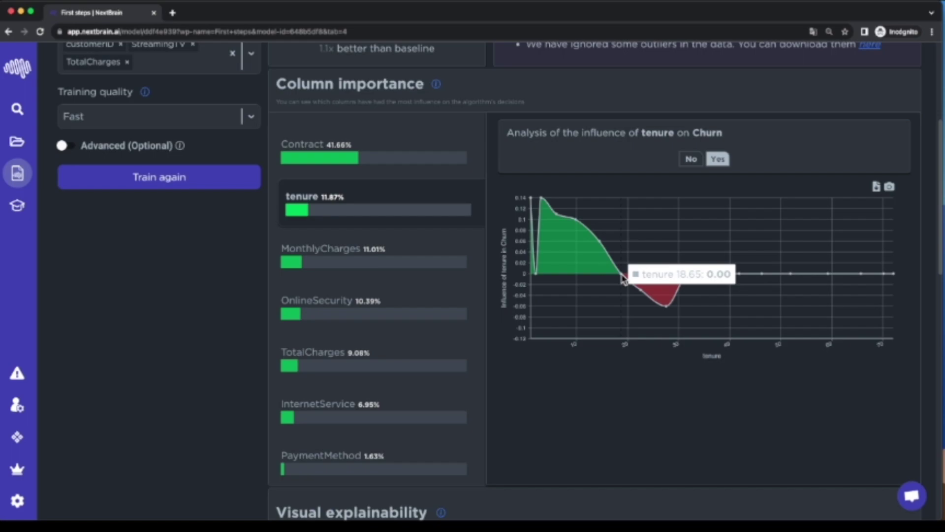
{"action": "left_click", "coordinate": [692, 159]}
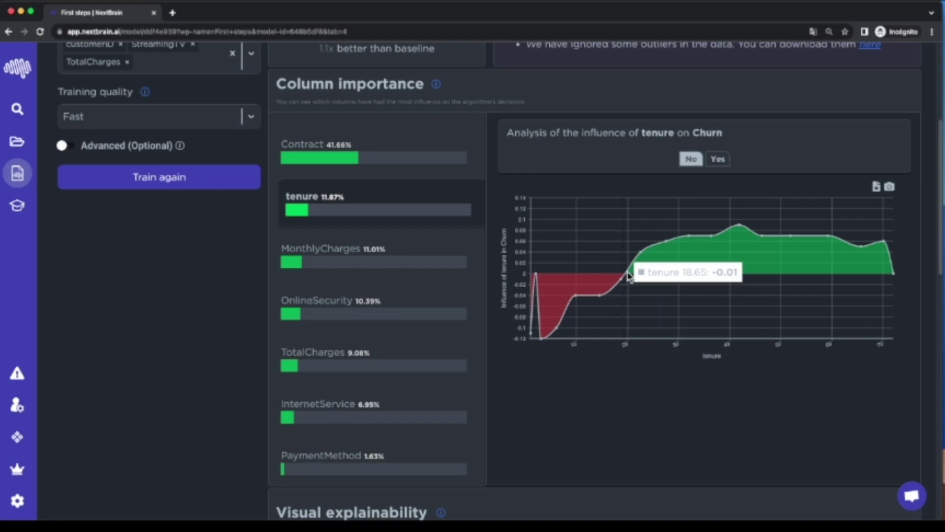
- Examine the influence of MonthlyCharges on Churn for the Yes outcome
{"action": "left_click", "coordinate": [419, 261]}
{"action": "left_click", "coordinate": [718, 161]}
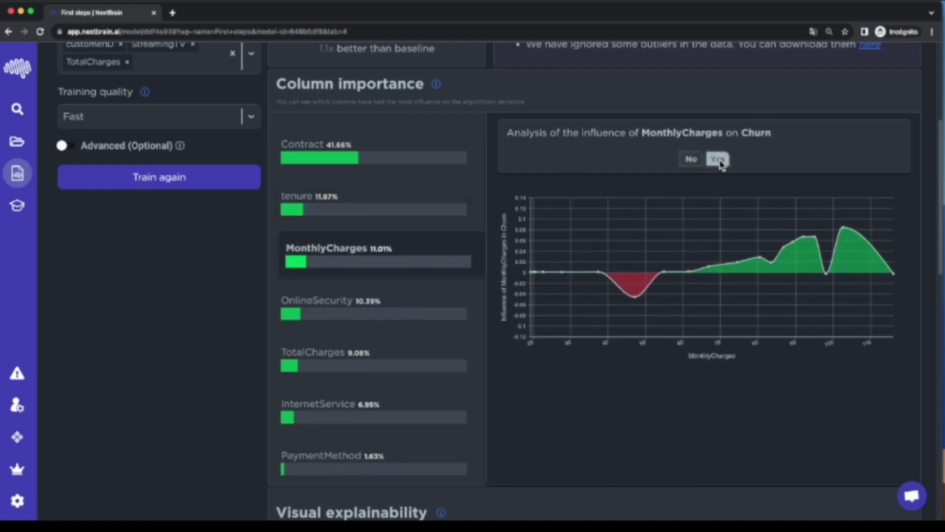
{"action": "left_click", "coordinate": [719, 161]}
{"action": "left_click", "coordinate": [722, 163]}
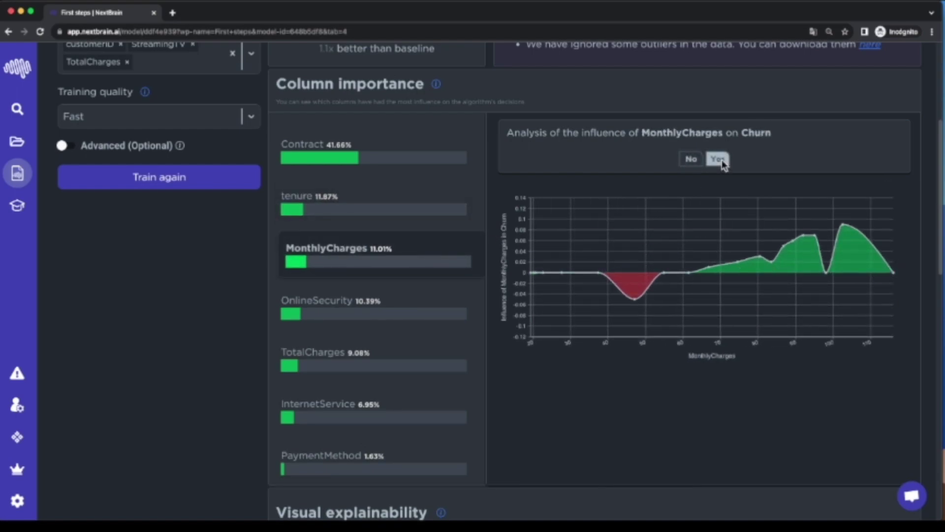
{"action": "mouse_move", "coordinate": [678, 287]}
- View the influence charts of the remaining columns, including TotalCharges, InternetService and PaymentMethod
{"action": "left_click", "coordinate": [358, 315]}
{"action": "scroll", "coordinate": [358, 315], "scroll_direction": "down", "scroll_amount": 1}
{"action": "left_click", "coordinate": [353, 321]}
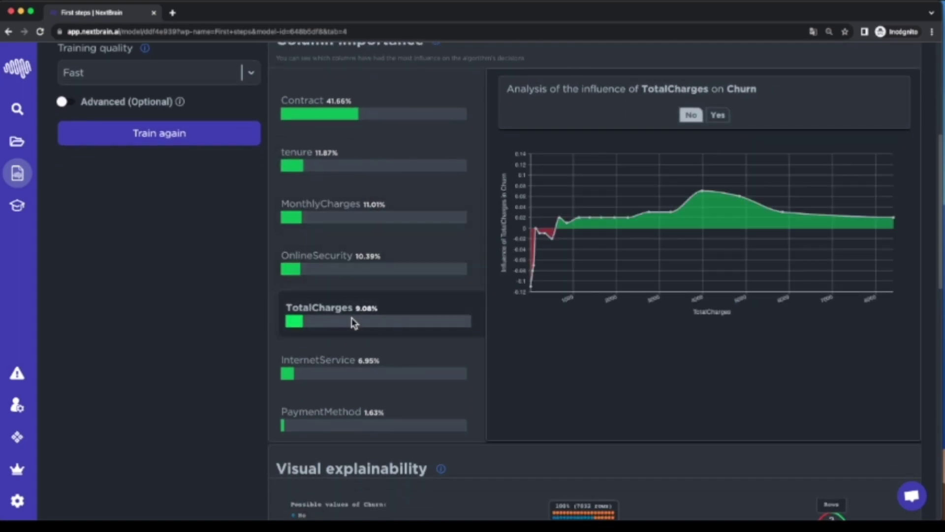
{"action": "left_click", "coordinate": [340, 379]}
{"action": "left_click", "coordinate": [350, 423]}
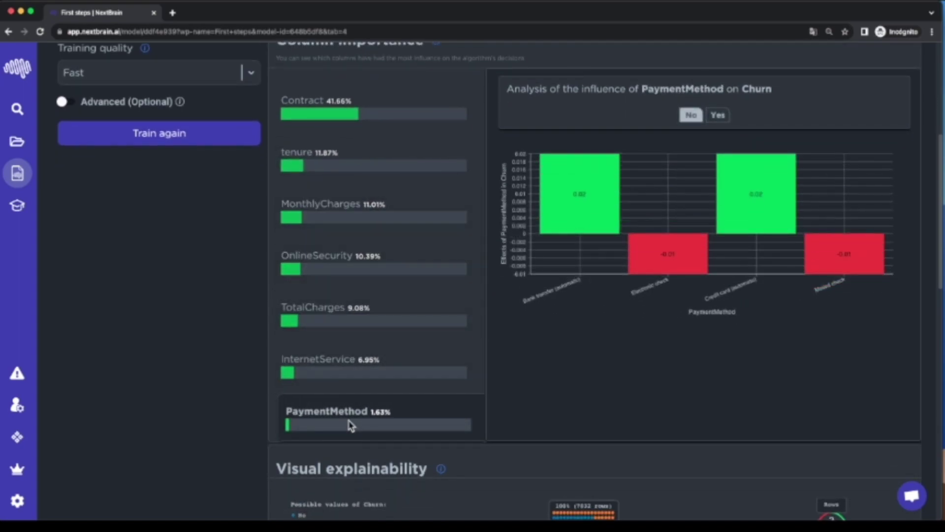
{"action": "scroll", "coordinate": [408, 109], "scroll_direction": "up", "scroll_amount": 1}
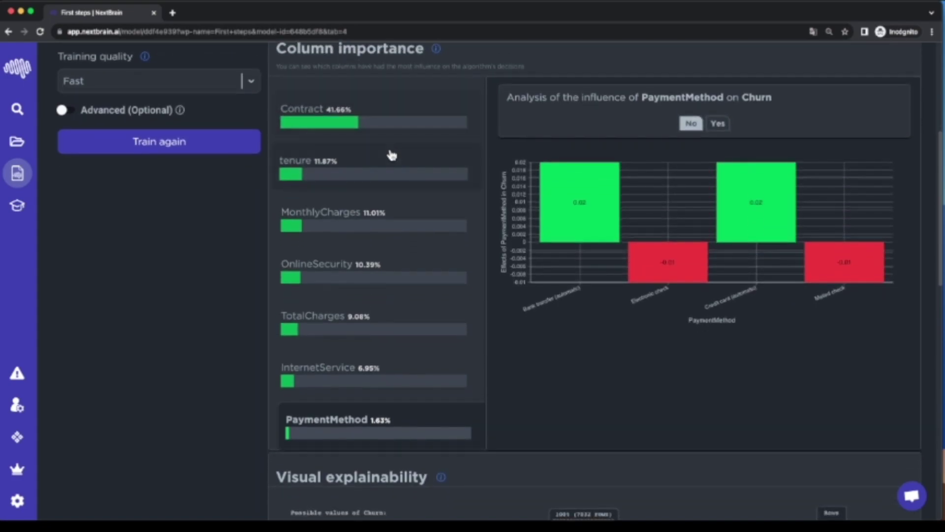
{"action": "scroll", "coordinate": [340, 132], "scroll_direction": "up", "scroll_amount": 1}
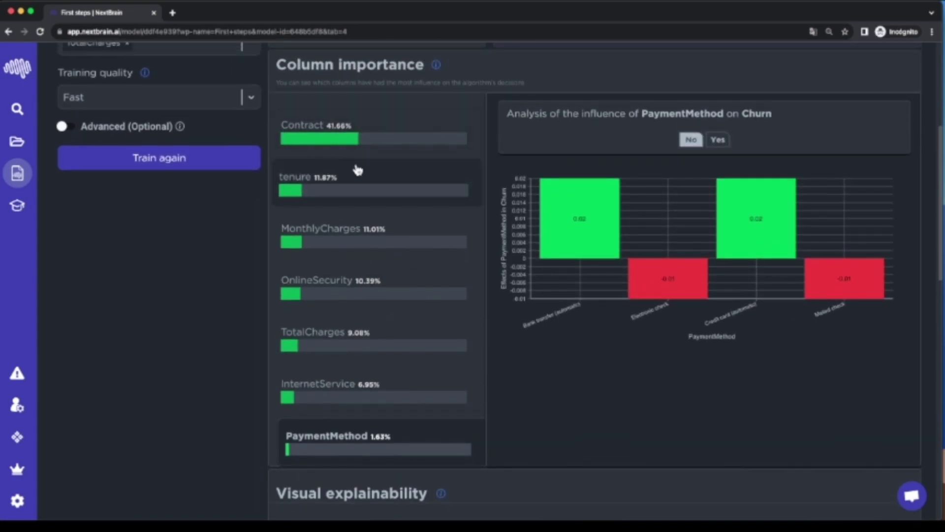
- Try expanding the branches of the Visual explainability decision tree, and collapse it back to the root Contract question
{"action": "scroll", "coordinate": [368, 171], "scroll_direction": "down", "scroll_amount": 5}
{"action": "scroll", "coordinate": [368, 172], "scroll_direction": "down", "scroll_amount": 4}
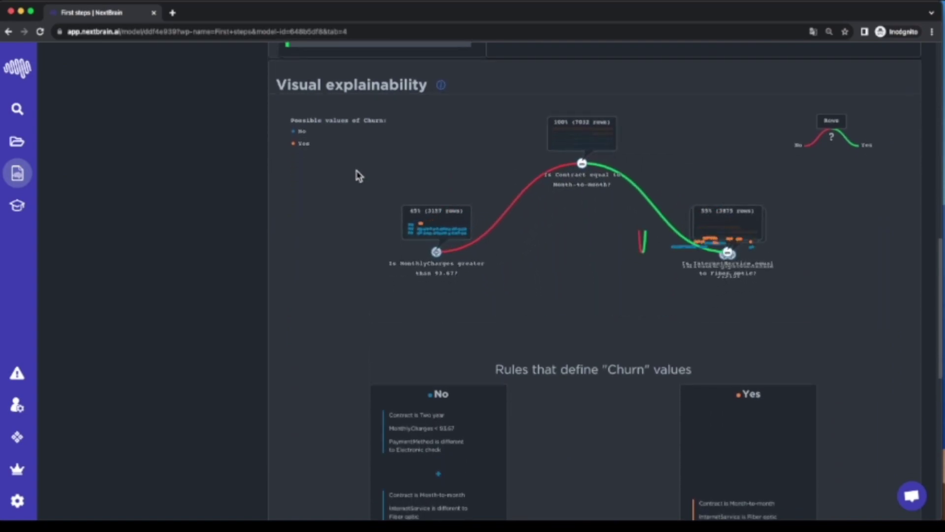
{"action": "left_click", "coordinate": [730, 229]}
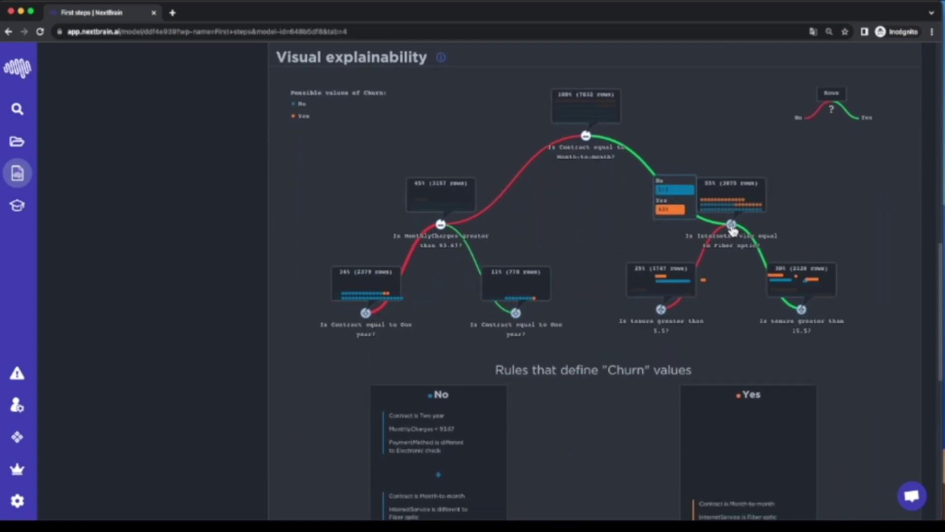
{"action": "left_click", "coordinate": [666, 149]}
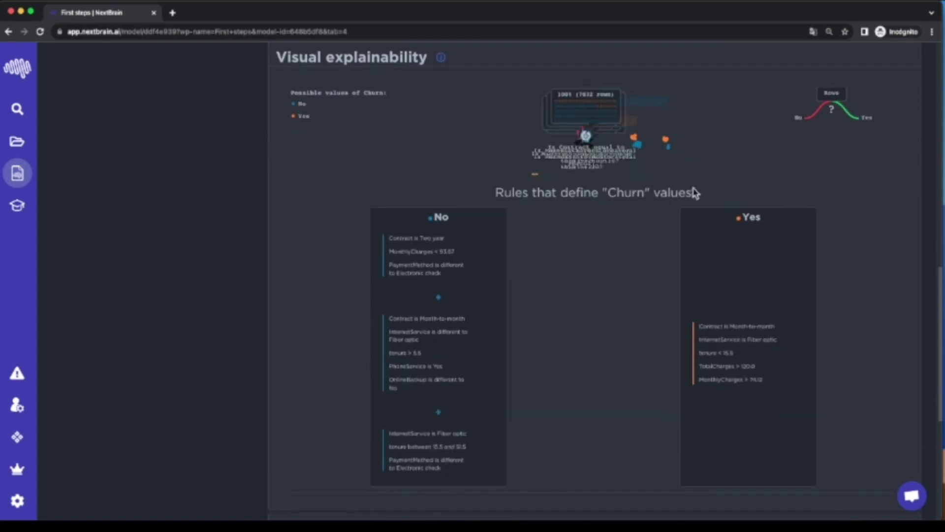
{"action": "scroll", "coordinate": [548, 205], "scroll_direction": "up", "scroll_amount": 2}
{"action": "mouse_move", "coordinate": [567, 243]}
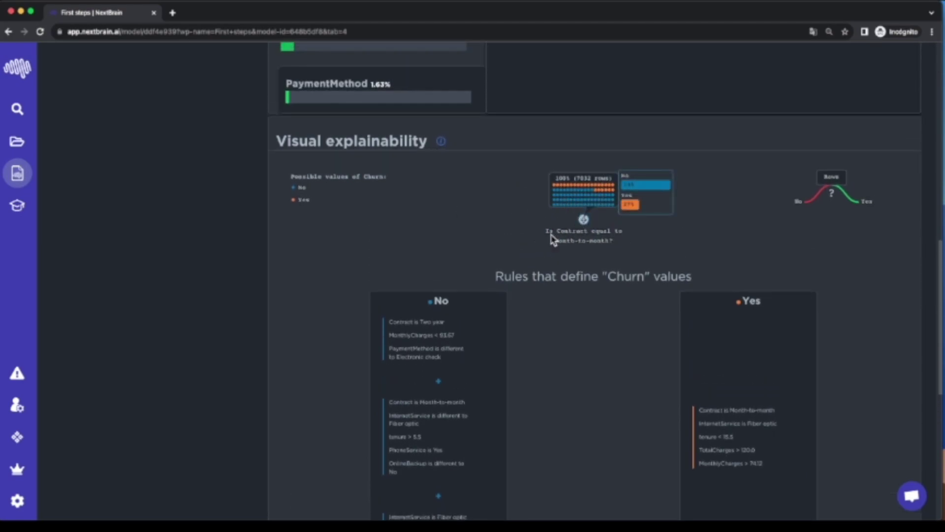
- Open the decision tree from its root and collapse the MonthlyCharges branches so only the first Contract split remains
{"action": "left_click", "coordinate": [586, 221]}
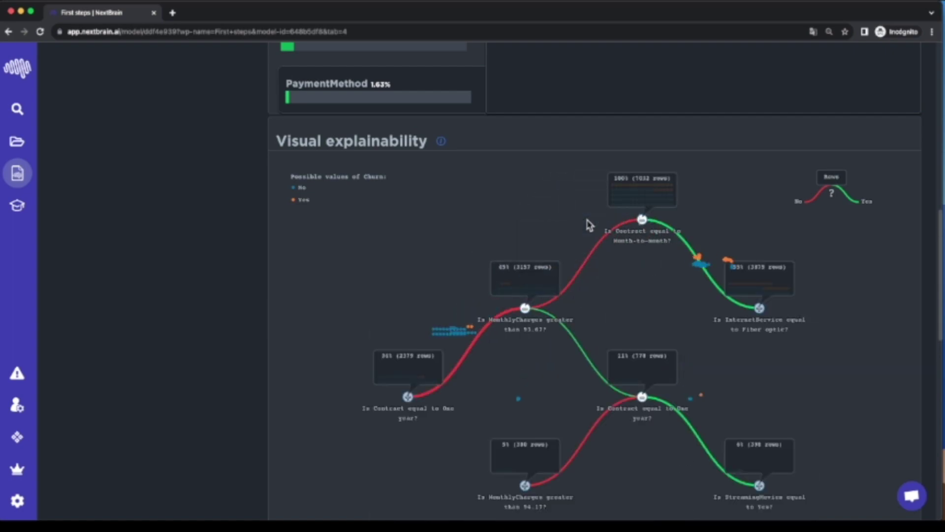
{"action": "left_click", "coordinate": [643, 400]}
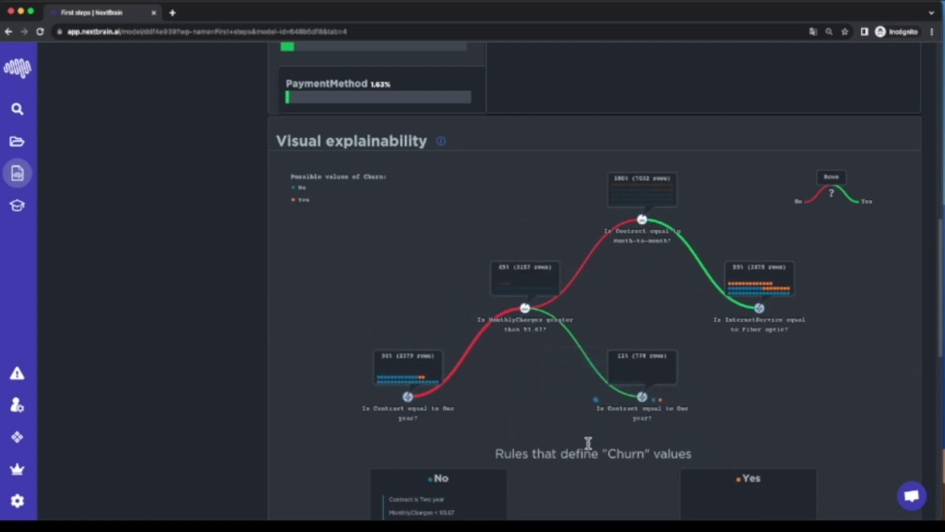
{"action": "left_click", "coordinate": [407, 396]}
{"action": "left_click", "coordinate": [583, 309]}
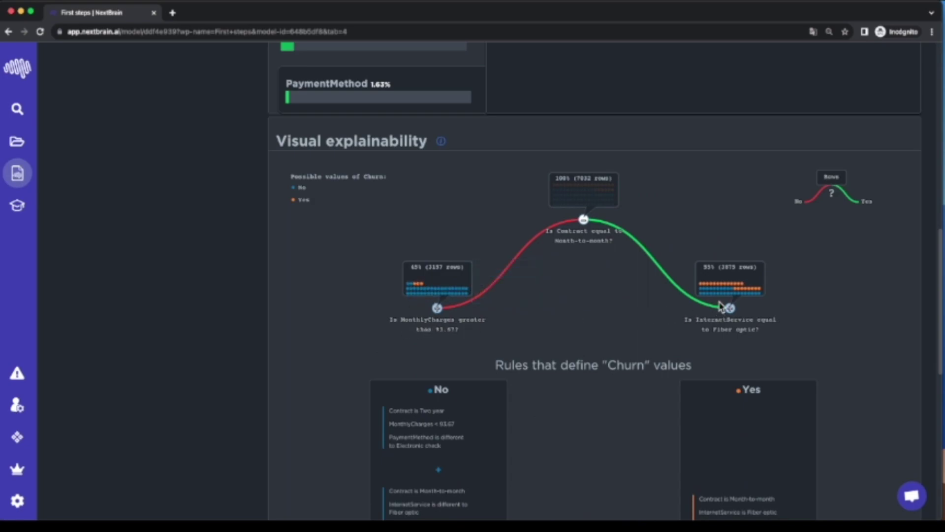
- Check the Churn split for Month-to-month contracts, and expand the InternetService Fiber optic node and its tenure greater than 15.5 node
{"action": "mouse_move", "coordinate": [723, 288]}
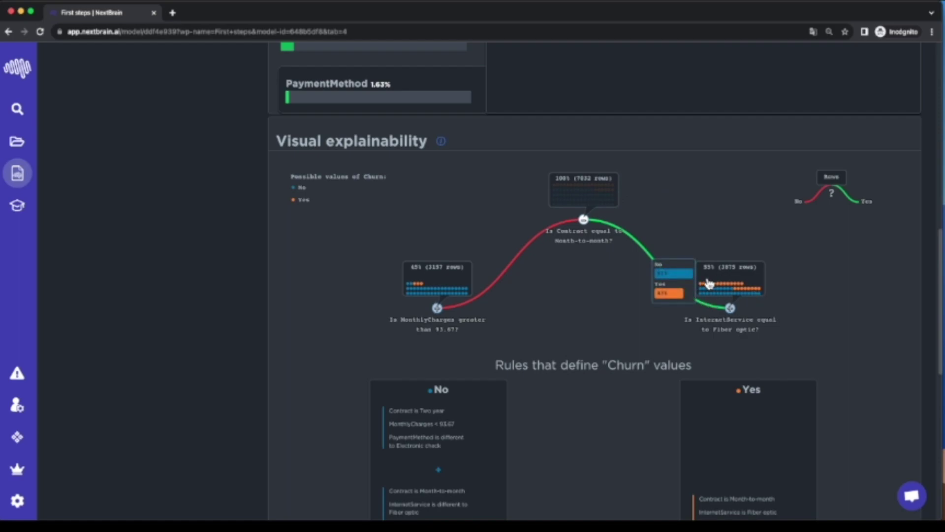
{"action": "mouse_move", "coordinate": [729, 309]}
{"action": "left_click", "coordinate": [732, 311]}
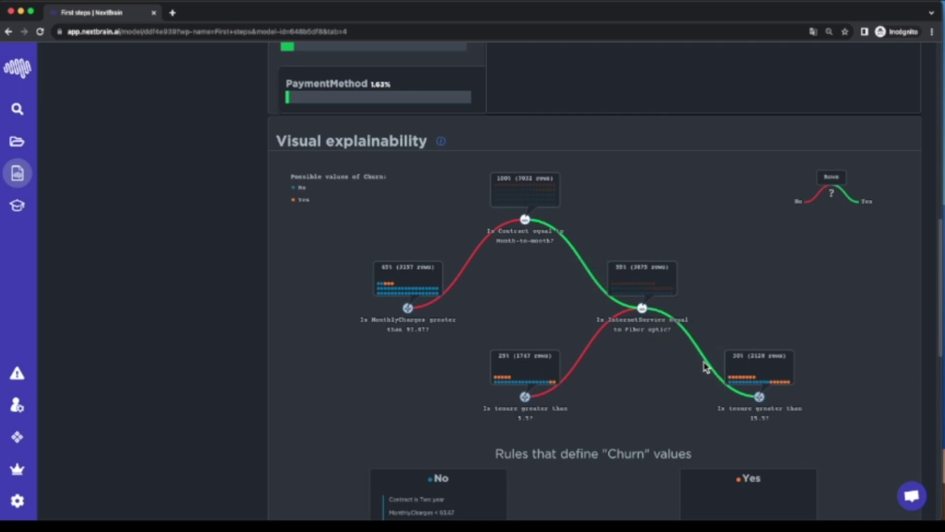
{"action": "mouse_move", "coordinate": [733, 383]}
{"action": "left_click", "coordinate": [759, 397]}
{"action": "scroll", "coordinate": [759, 401], "scroll_direction": "down", "scroll_amount": 2}
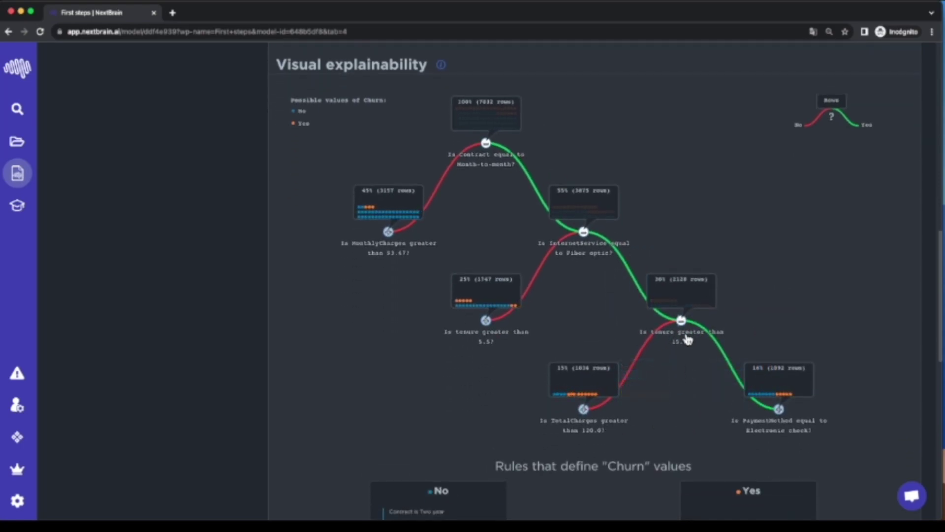
- Expand the TotalCharges greater than 120.0 node and the MonthlyCharges greater than 74.12 node beneath it, checking their Churn splits
{"action": "mouse_move", "coordinate": [584, 412]}
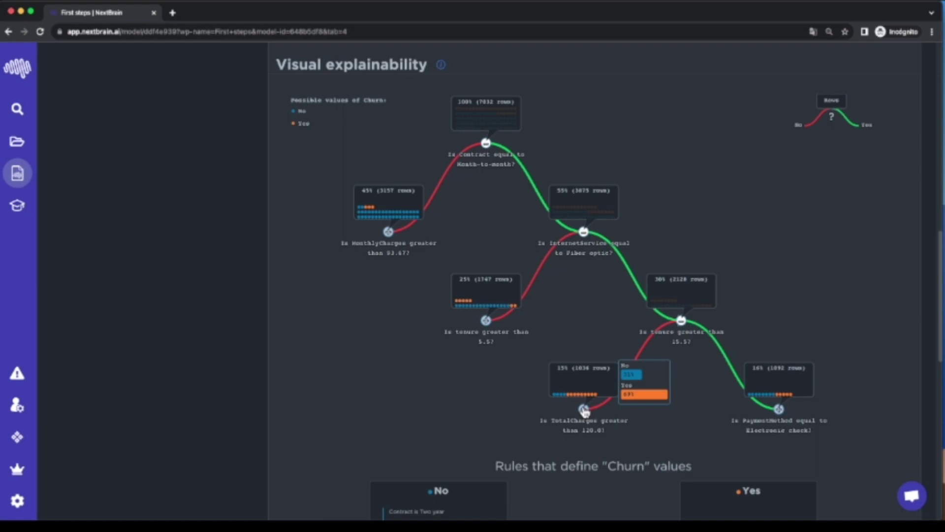
{"action": "mouse_move", "coordinate": [581, 437]}
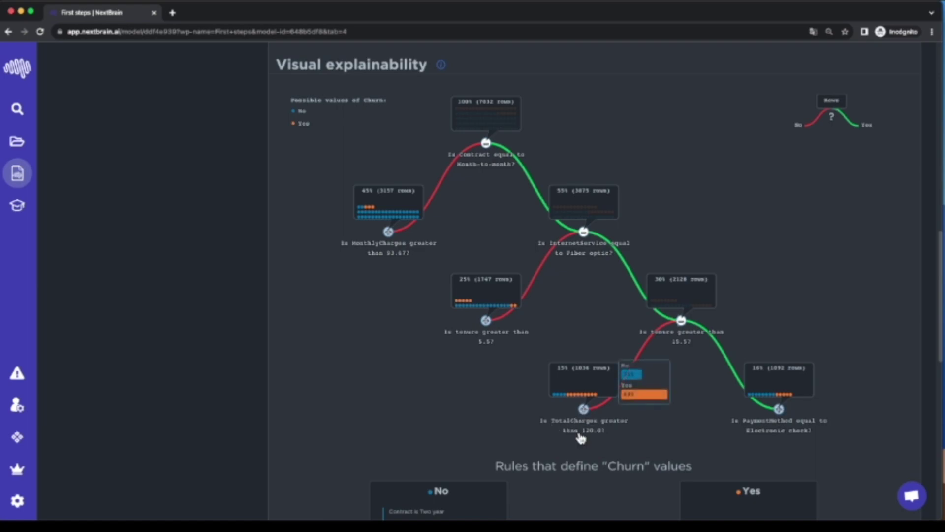
{"action": "left_click", "coordinate": [586, 413]}
{"action": "scroll", "coordinate": [586, 413], "scroll_direction": "down", "scroll_amount": 1}
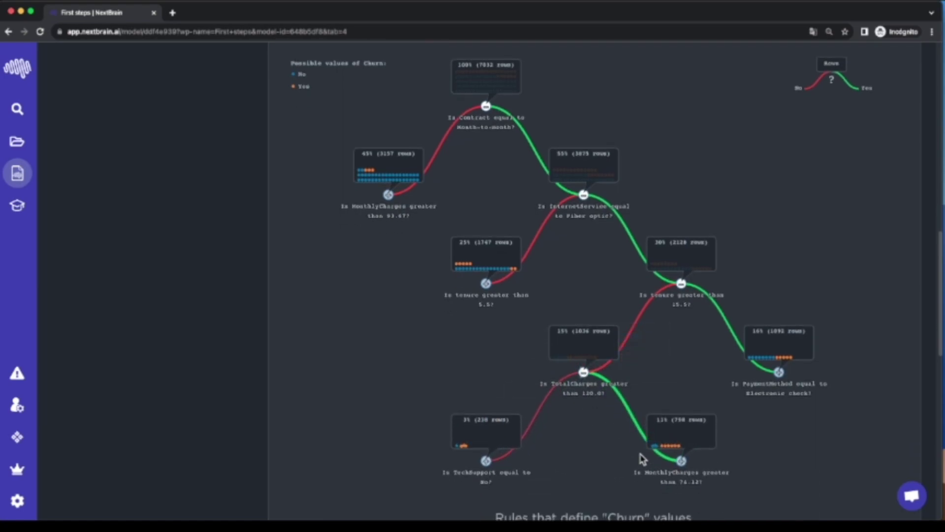
{"action": "mouse_move", "coordinate": [674, 453]}
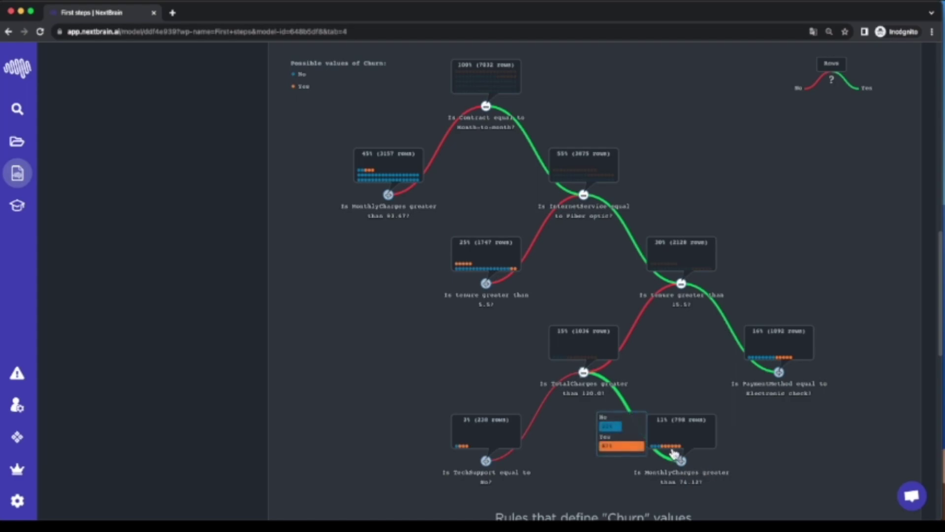
{"action": "left_click", "coordinate": [682, 461]}
{"action": "scroll", "coordinate": [686, 457], "scroll_direction": "down", "scroll_amount": 2}
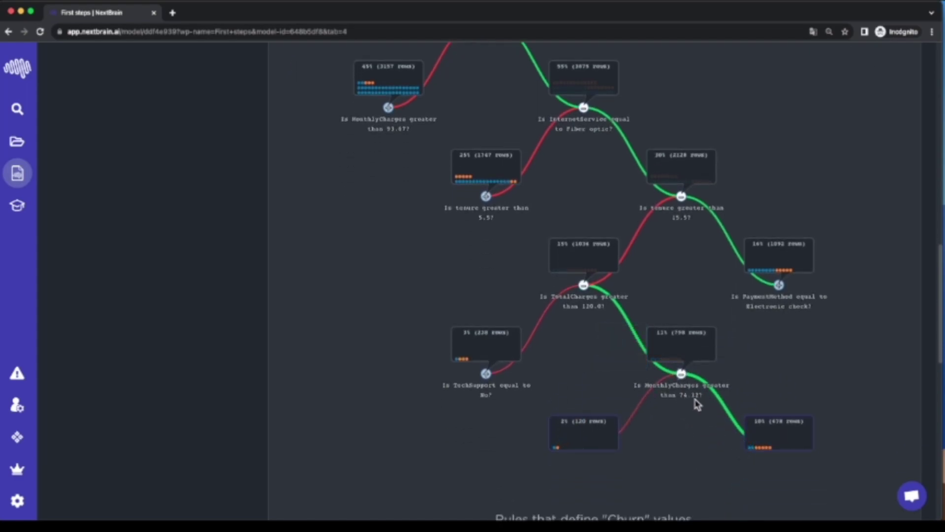
- Review the expanded decision path from the final MonthlyCharges split back to the root, and check the root's Churn distribution
{"action": "scroll", "coordinate": [688, 422], "scroll_direction": "up", "scroll_amount": 1}
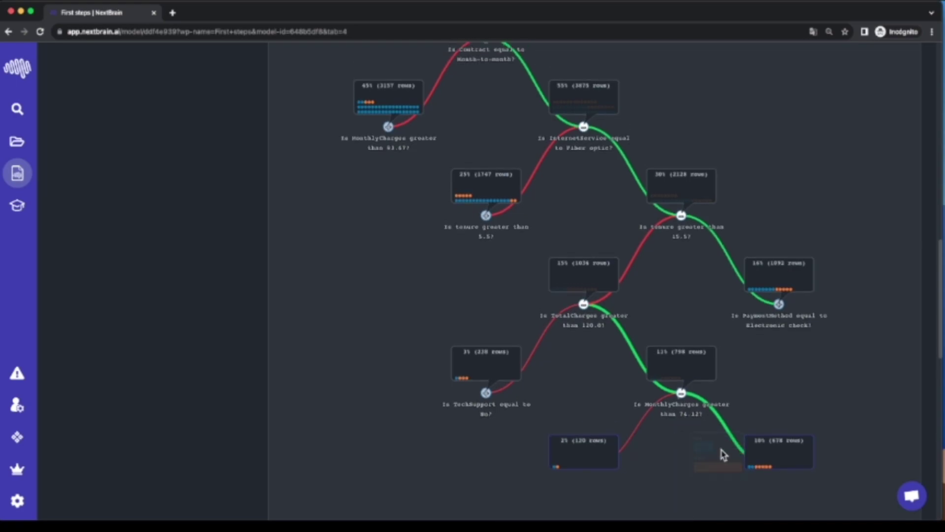
{"action": "scroll", "coordinate": [643, 412], "scroll_direction": "up", "scroll_amount": 2}
{"action": "scroll", "coordinate": [643, 412], "scroll_direction": "down", "scroll_amount": 1}
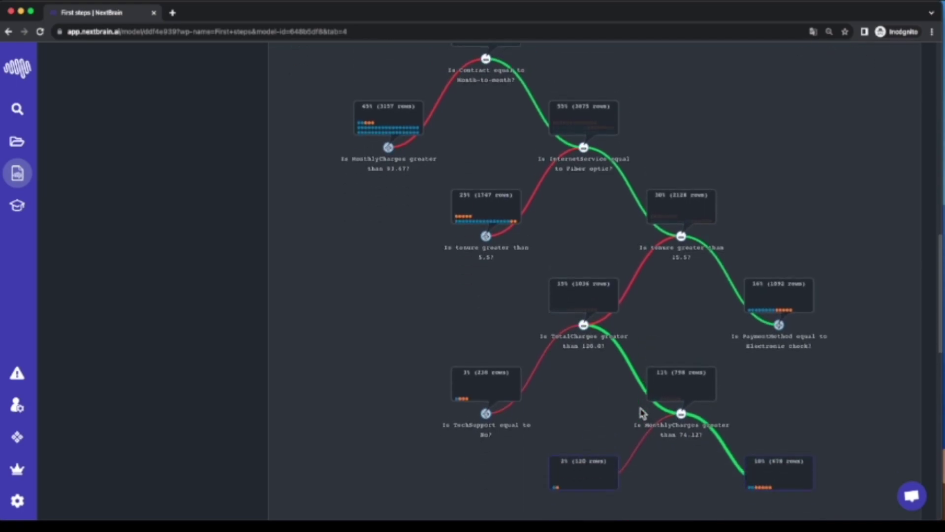
{"action": "scroll", "coordinate": [642, 415], "scroll_direction": "up", "scroll_amount": 3}
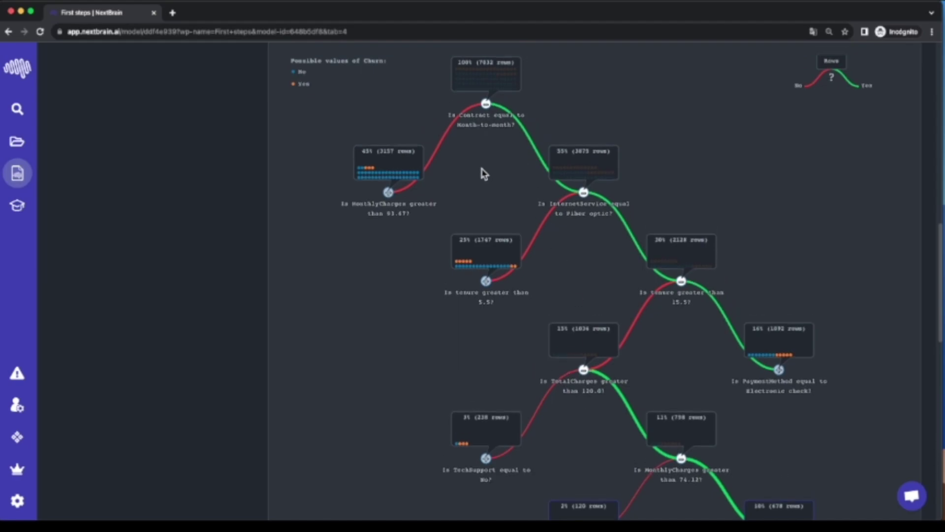
{"action": "scroll", "coordinate": [482, 173], "scroll_direction": "down", "scroll_amount": 3}
{"action": "scroll", "coordinate": [652, 213], "scroll_direction": "up", "scroll_amount": 2}
{"action": "scroll", "coordinate": [361, 180], "scroll_direction": "up", "scroll_amount": 15}
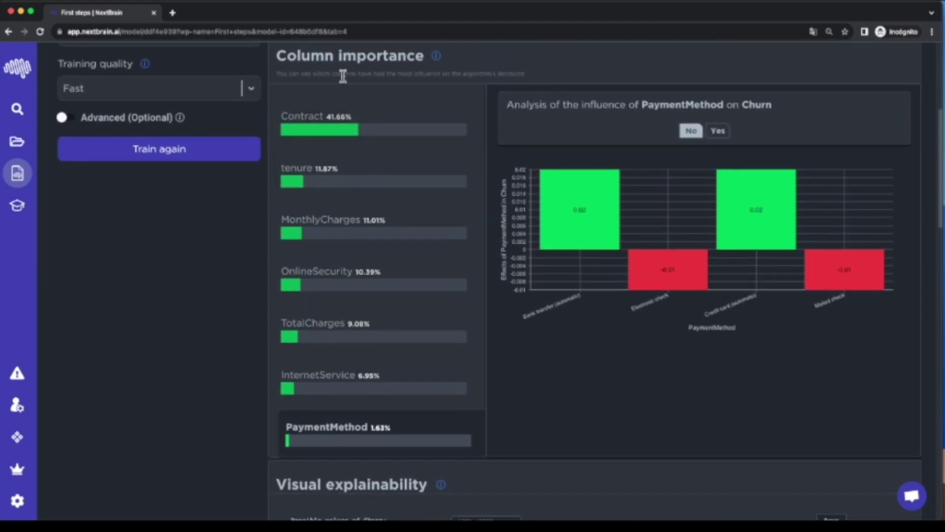
{"action": "scroll", "coordinate": [416, 274], "scroll_direction": "down", "scroll_amount": 10}
{"action": "scroll", "coordinate": [463, 98], "scroll_direction": "up", "scroll_amount": 2}
{"action": "mouse_move", "coordinate": [480, 106]}
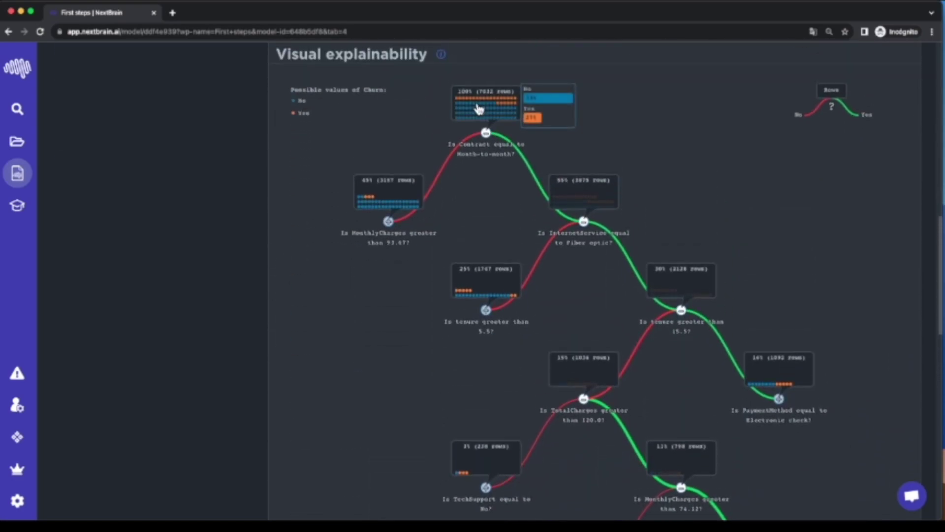